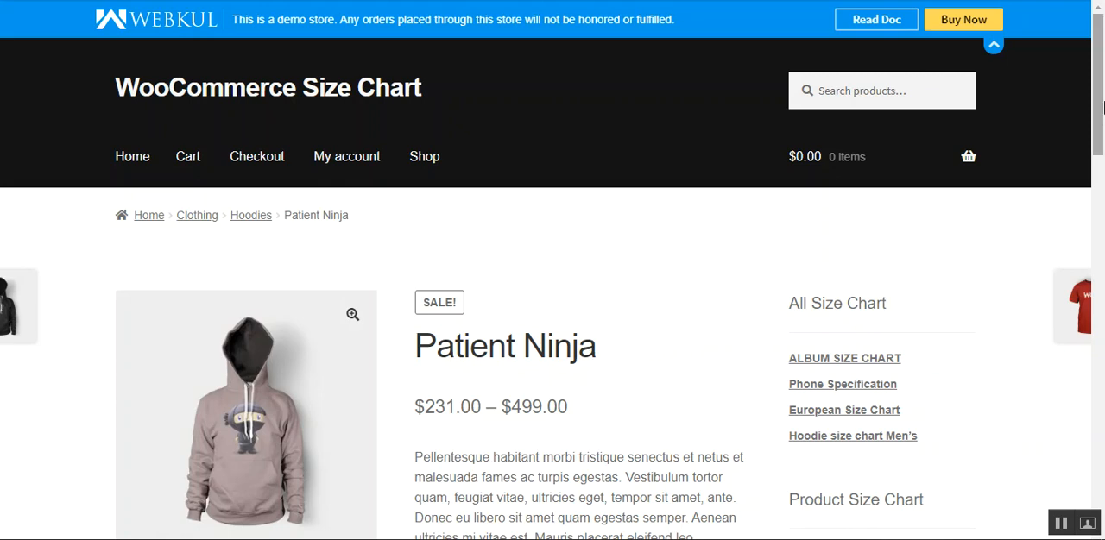
# - Examine the All Size Chart and Product Size Chart lists on the Patient Ninja product page
pyautogui.moveTo(1100, 105); pyautogui.dragTo(1102, 154)
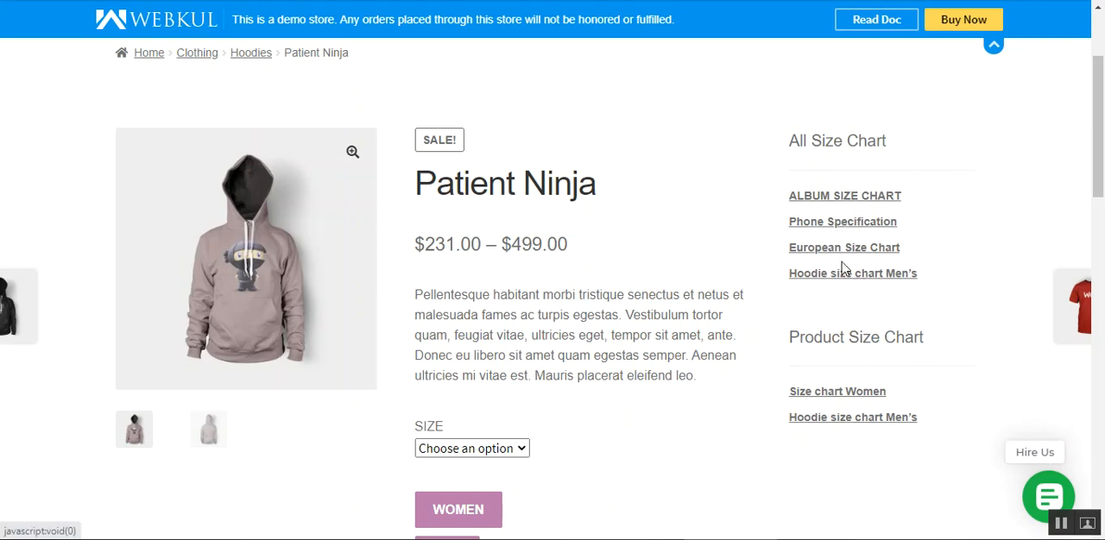
pyautogui.moveTo(812, 339); pyautogui.dragTo(895, 341)
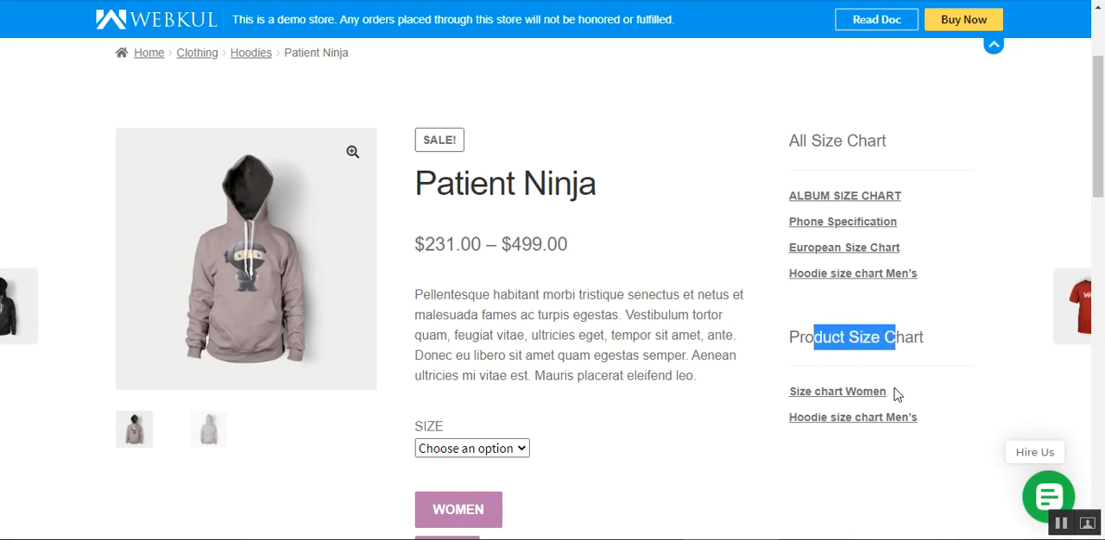
pyautogui.click(982, 252)
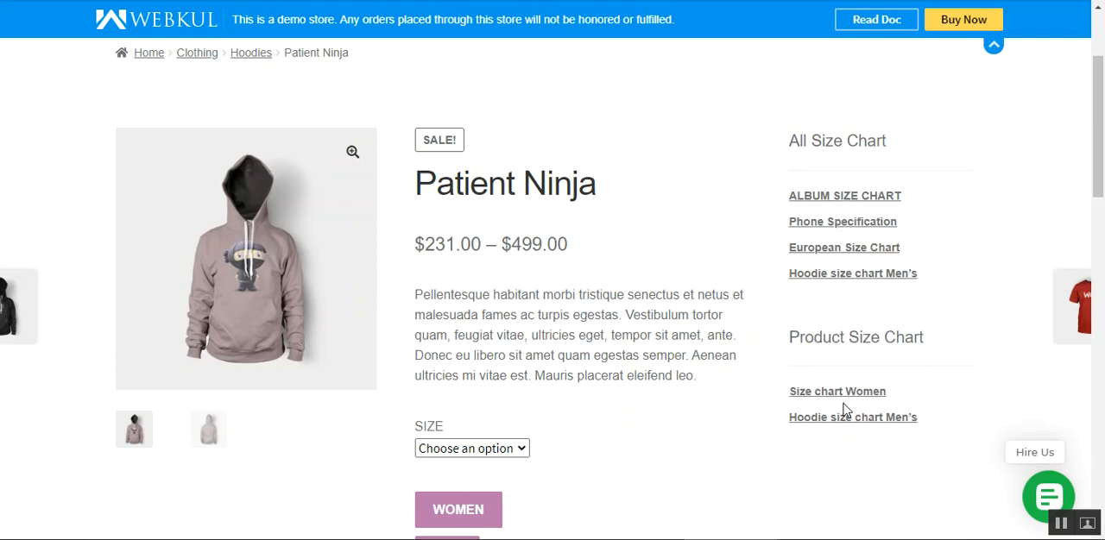
pyautogui.scroll(2, 635, 421)
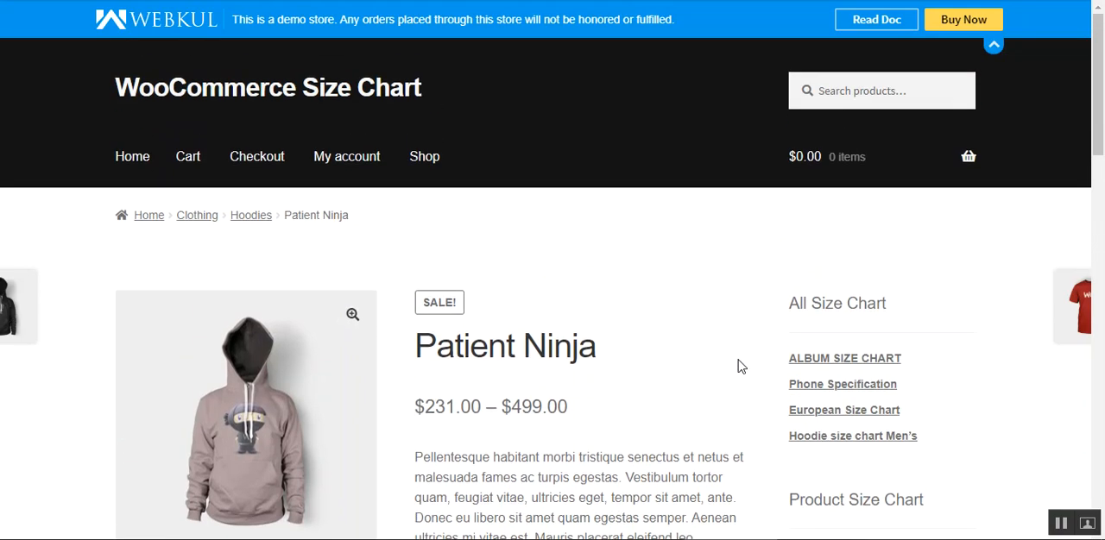
pyautogui.scroll(-2, 675, 347)
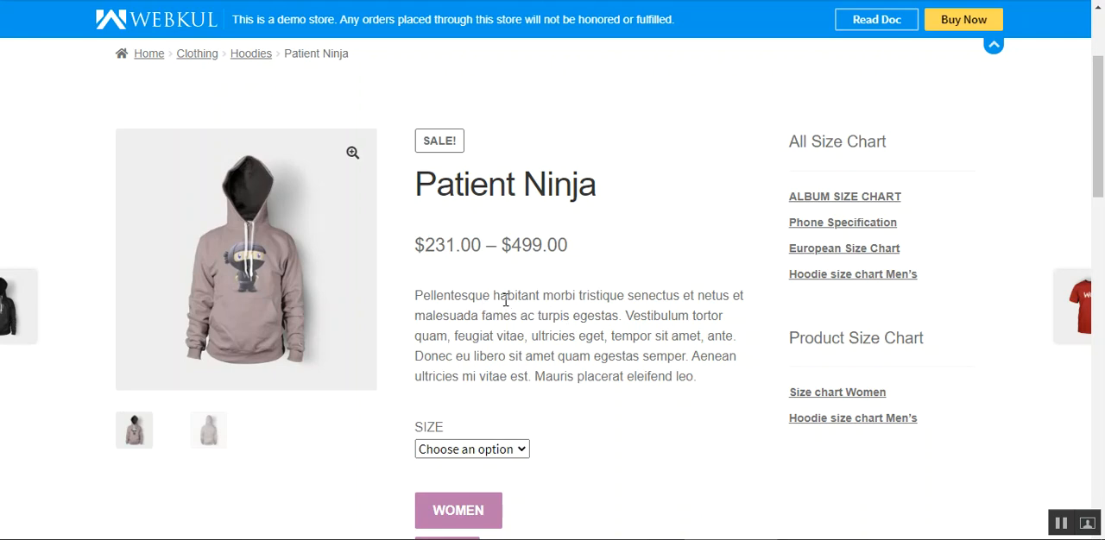
# - Choose the MEN-M size option for the Patient Ninja hoodie
pyautogui.scroll(-1, 892, 245)
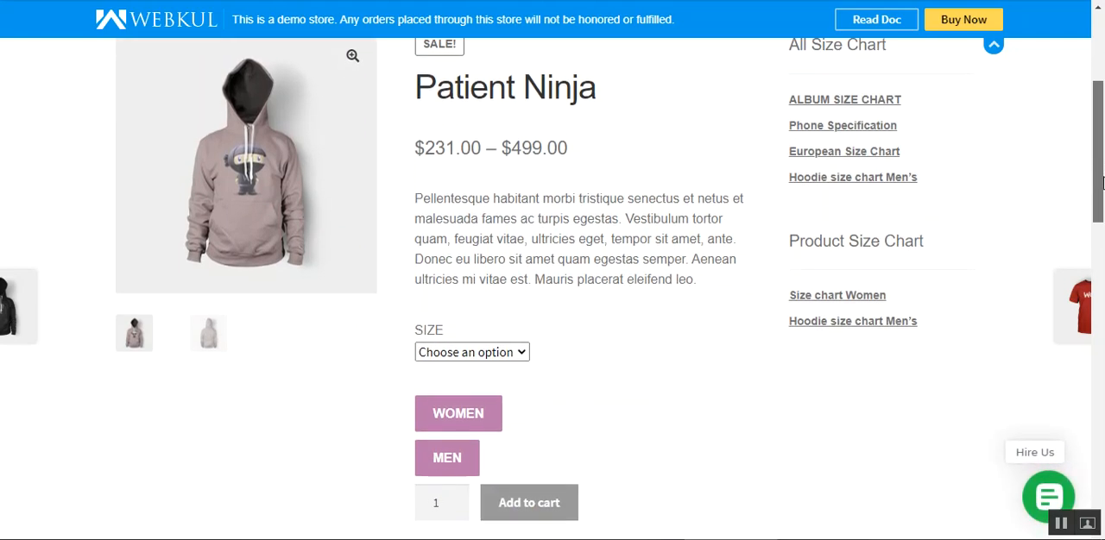
pyautogui.moveTo(437, 94); pyautogui.dragTo(586, 88)
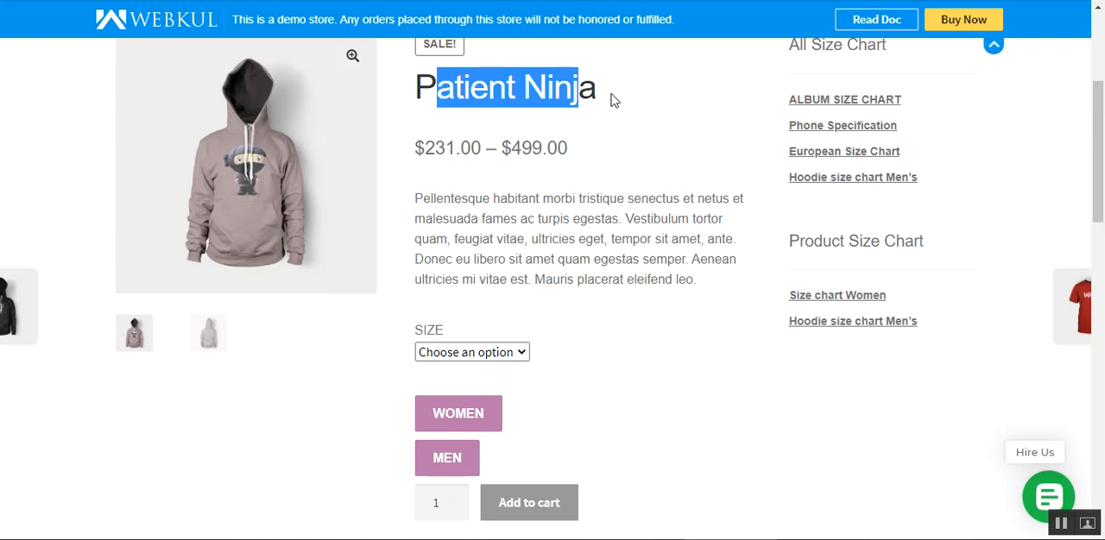
pyautogui.moveTo(1102, 148); pyautogui.dragTo(1102, 142)
pyautogui.scroll(-1, 656, 311)
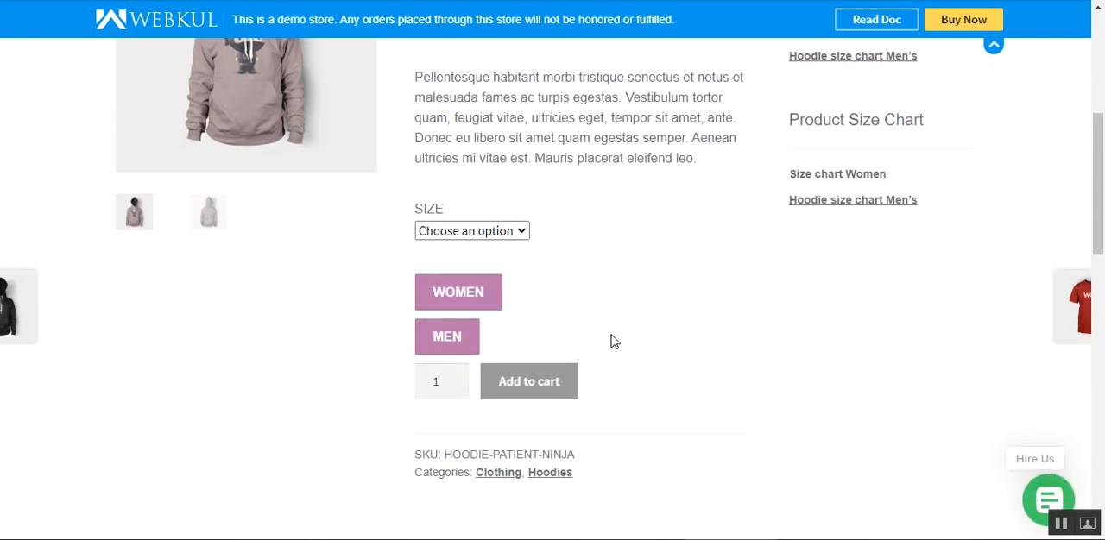
pyautogui.click(464, 233)
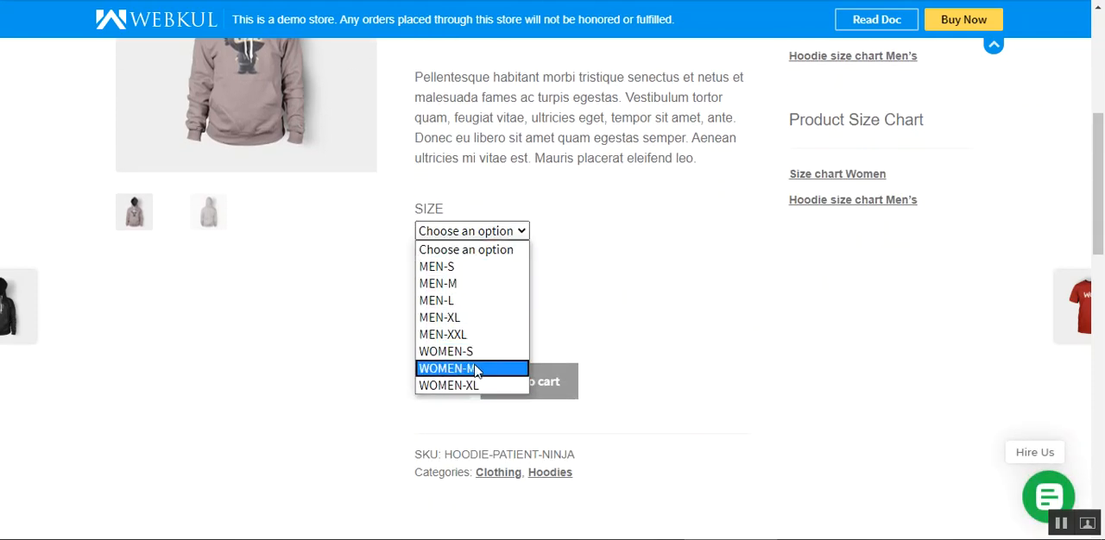
pyautogui.click(473, 286)
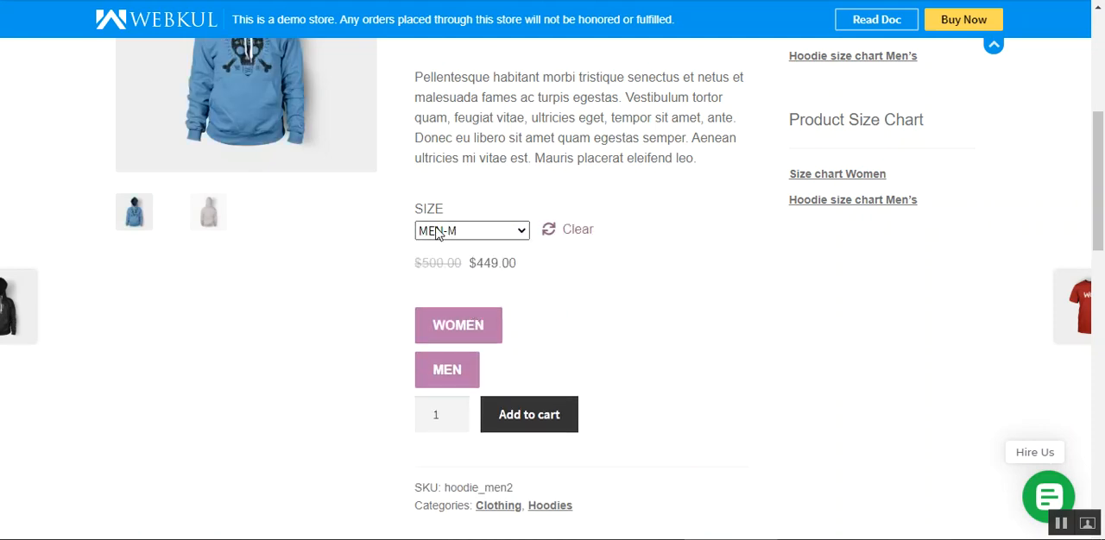
# - Open the women's size chart below the size selection and read the description in its How to measure section
pyautogui.scroll(-2, 863, 293)
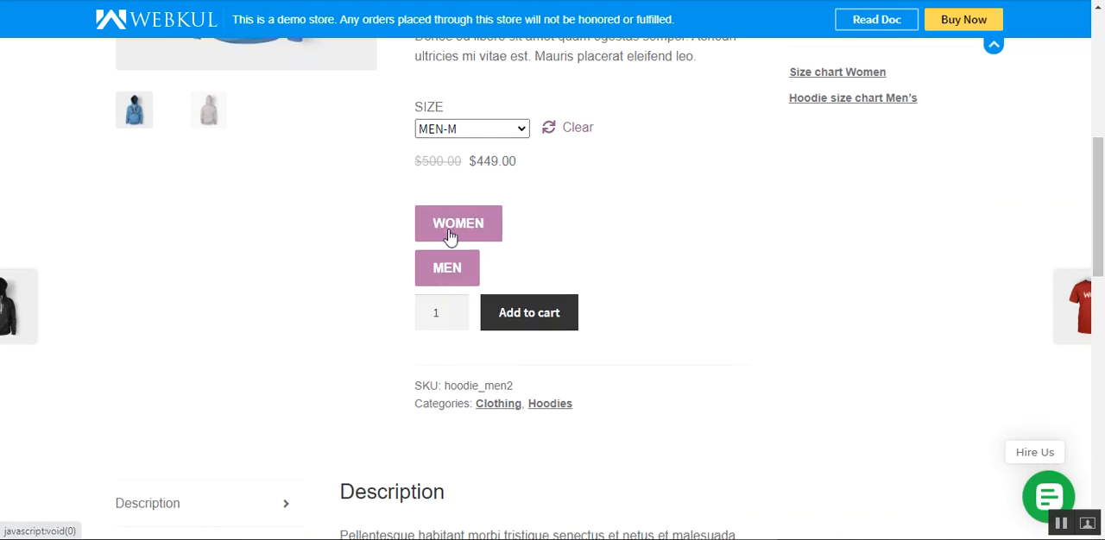
pyautogui.moveTo(1098, 272); pyautogui.dragTo(1098, 268)
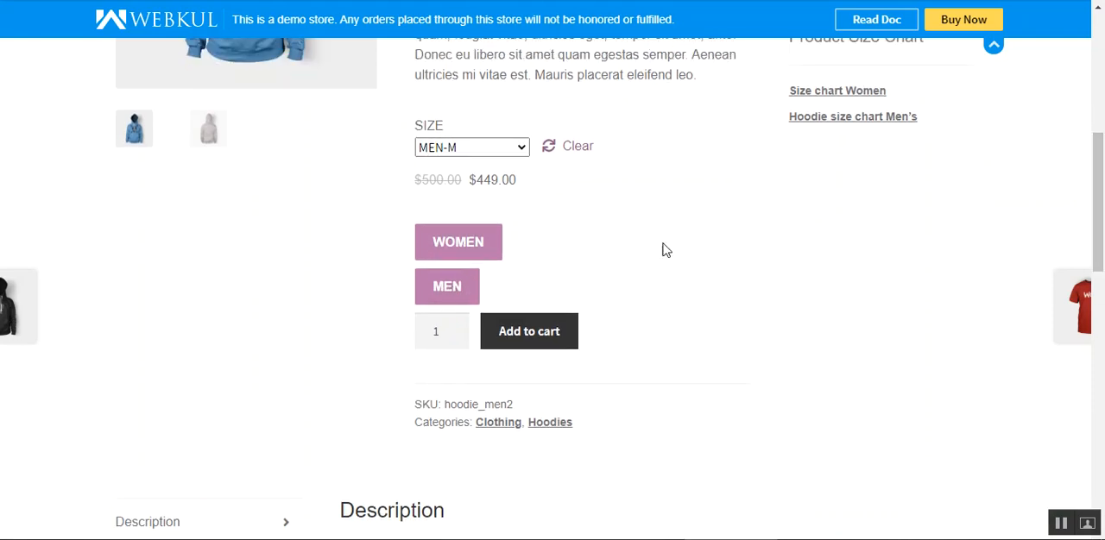
pyautogui.click(448, 245)
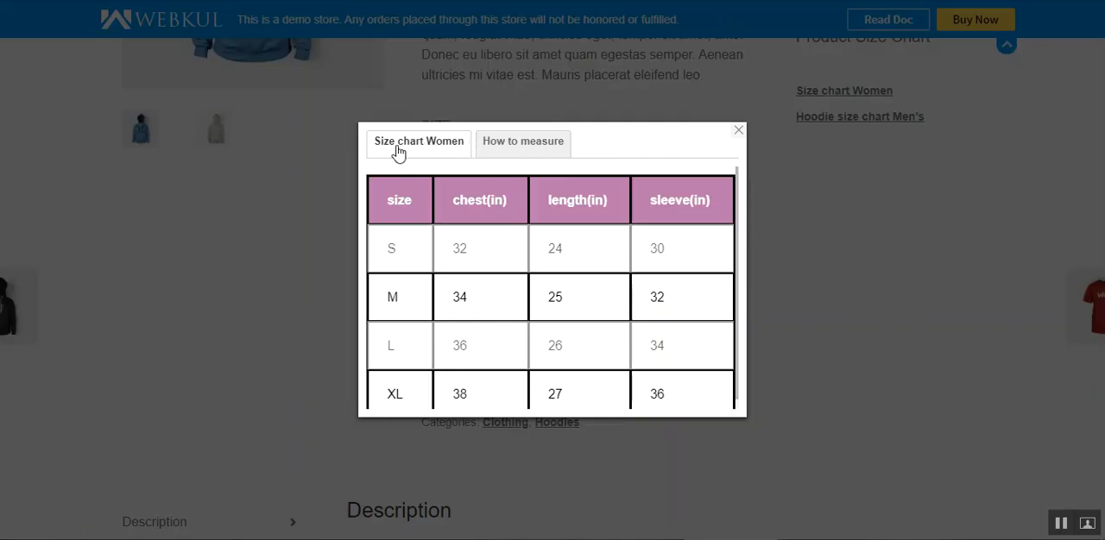
pyautogui.click(520, 149)
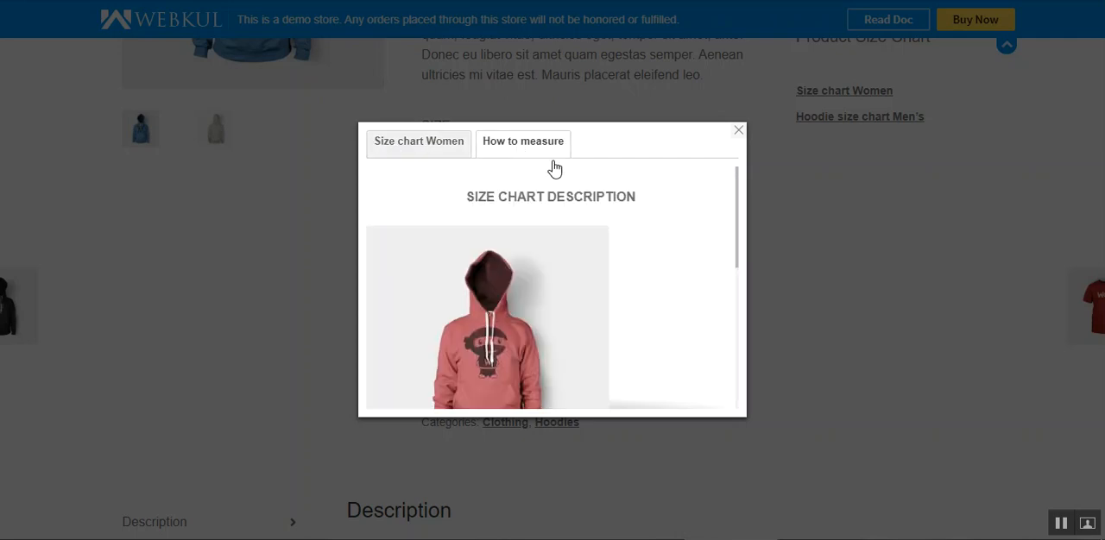
pyautogui.moveTo(467, 197); pyautogui.dragTo(613, 196)
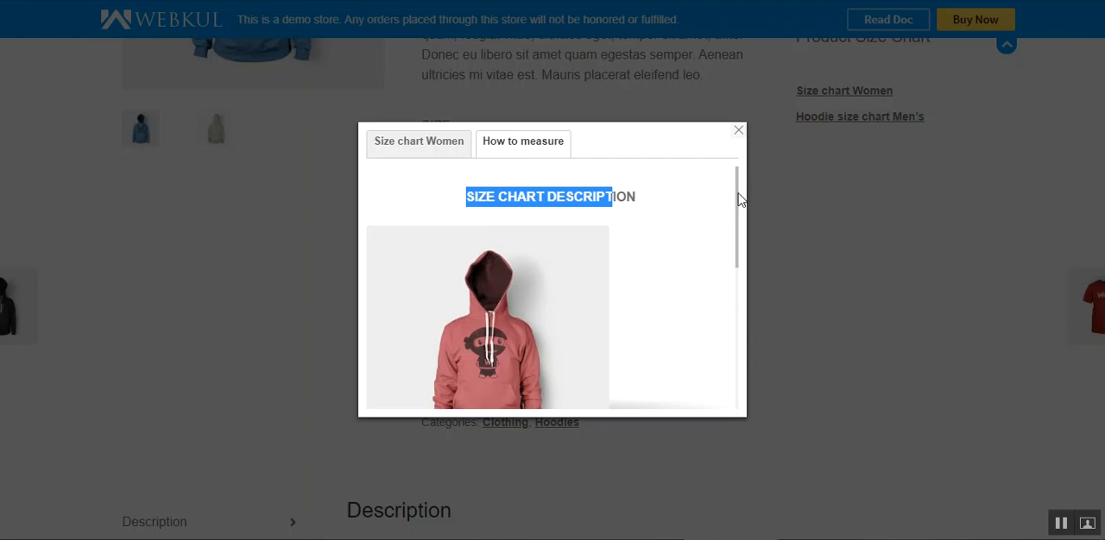
pyautogui.moveTo(735, 202); pyautogui.dragTo(743, 157)
pyautogui.click(634, 175)
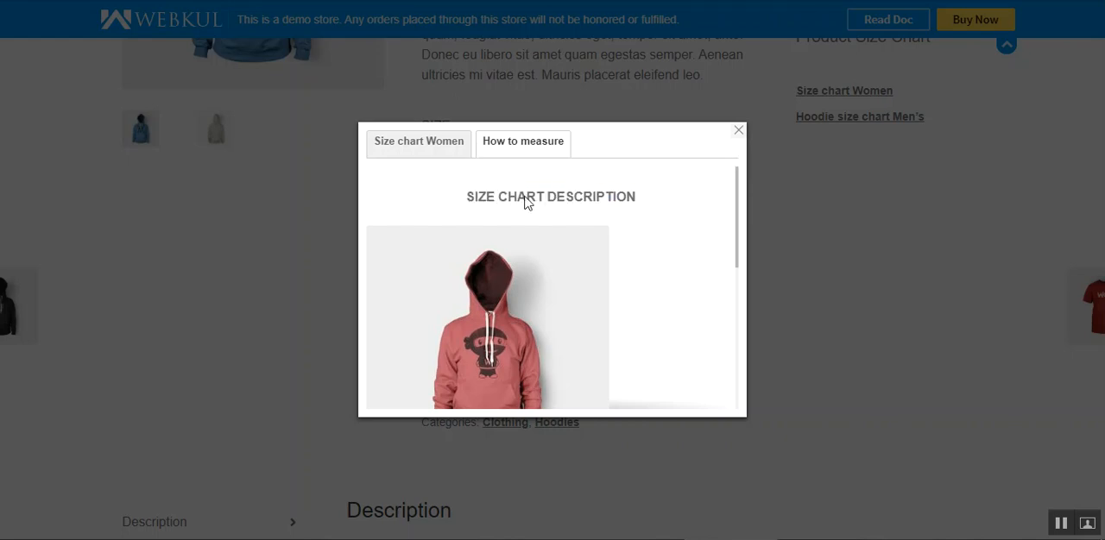
pyautogui.moveTo(477, 197); pyautogui.dragTo(602, 198)
pyautogui.click(636, 198)
# - Review the women's size table and its How to measure section once more, and close the chart
pyautogui.click(420, 141)
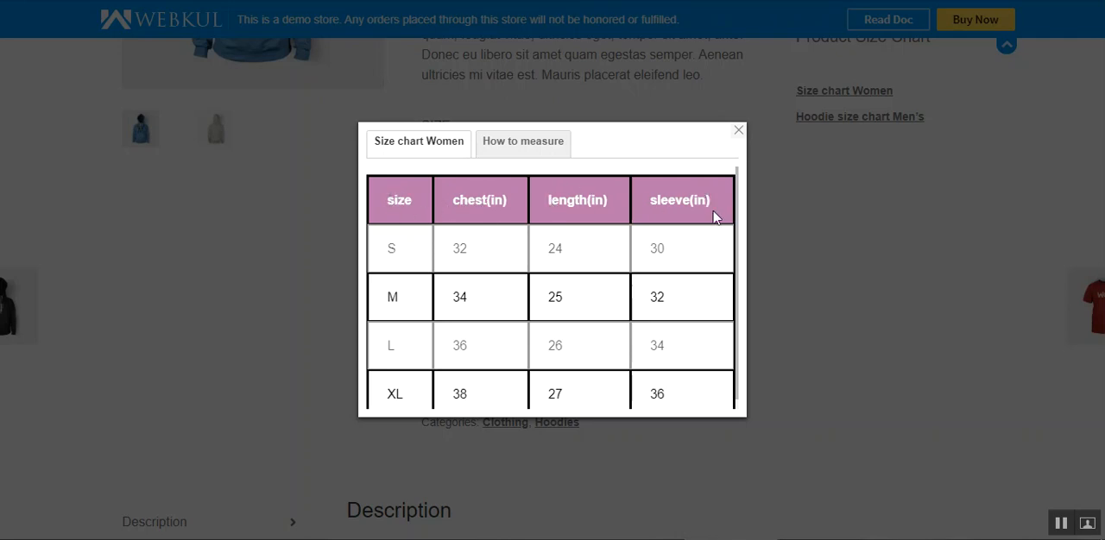
pyautogui.scroll(-1, 738, 216)
pyautogui.scroll(1, 738, 215)
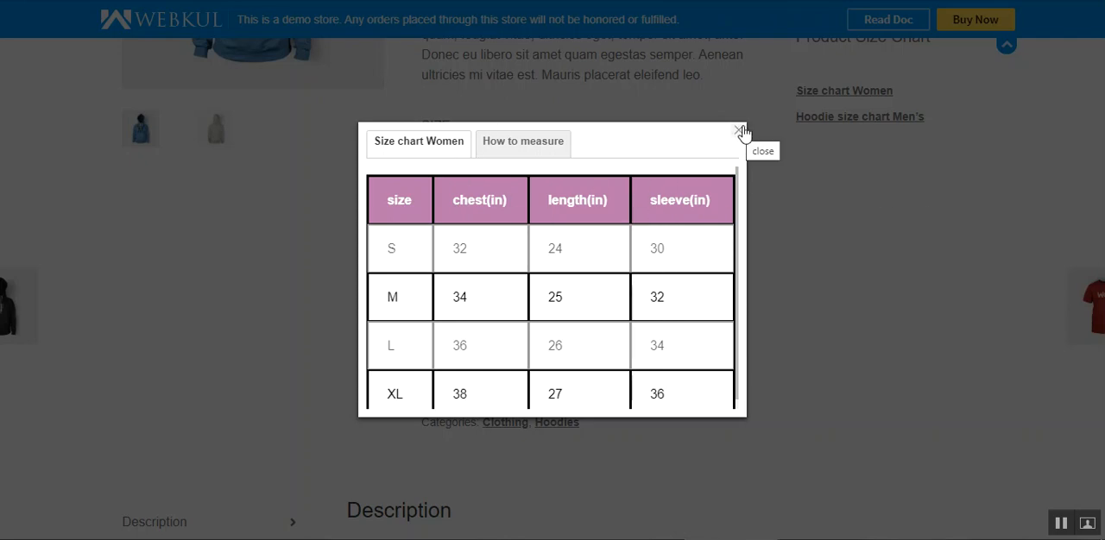
pyautogui.click(540, 147)
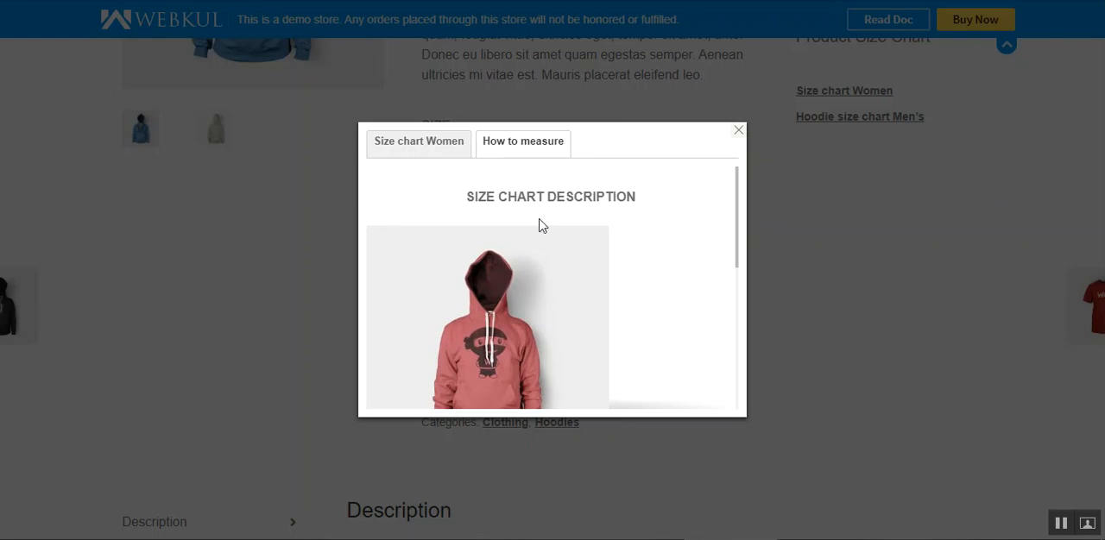
pyautogui.click(739, 132)
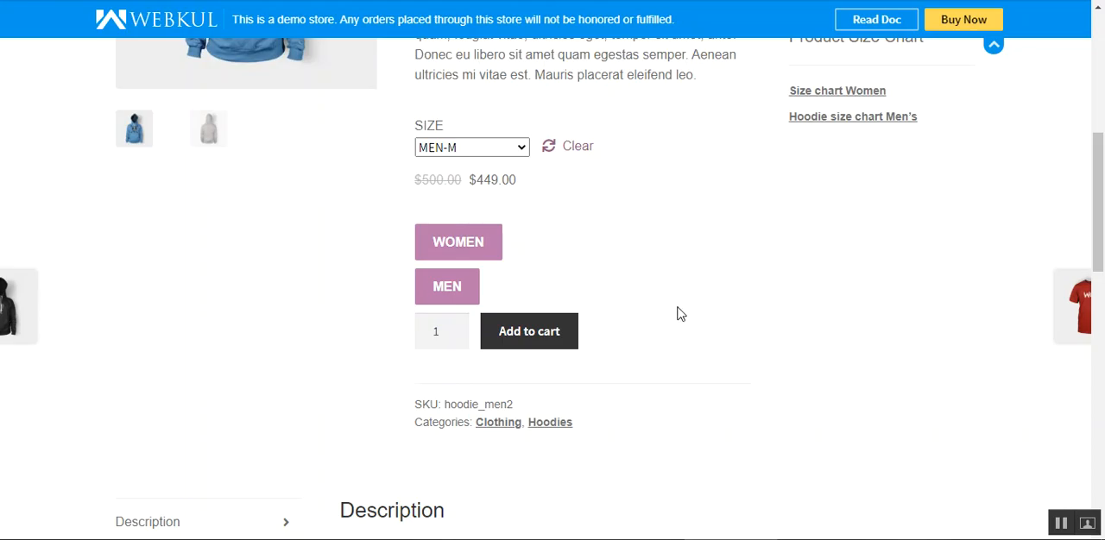
# - Open the men's size chart, view its How to measure section and size table, and close it
pyautogui.click(442, 288)
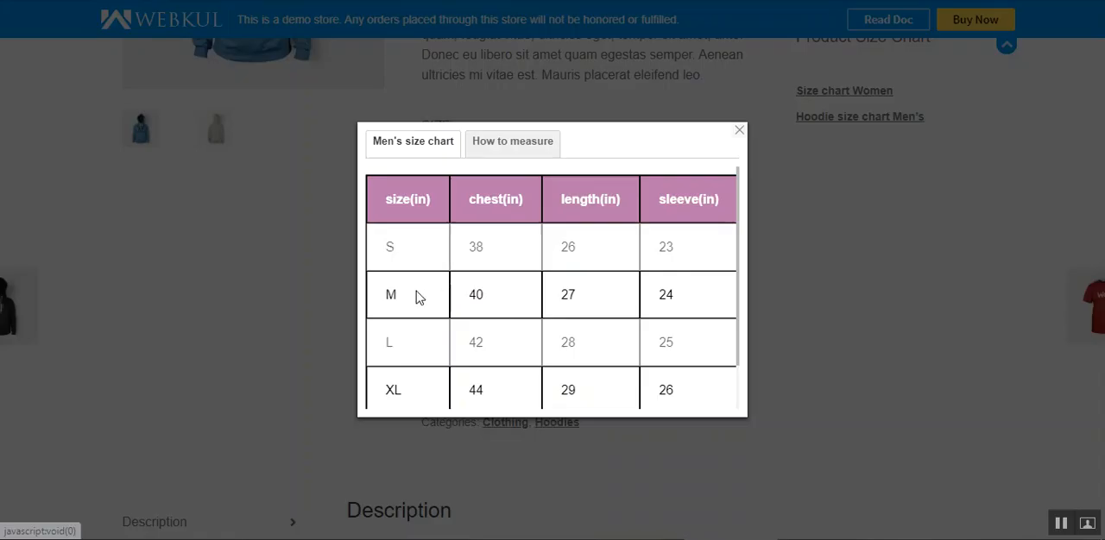
pyautogui.click(477, 142)
pyautogui.click(407, 143)
pyautogui.click(739, 131)
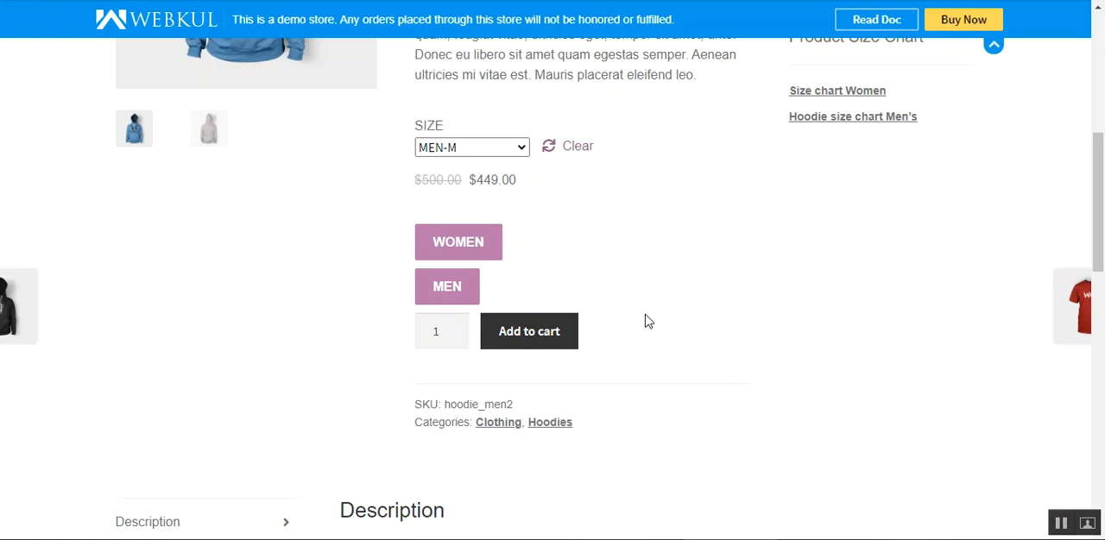
# - Examine the product description, the Product Size Chart list and the All Size Chart list on the product page
pyautogui.moveTo(1098, 265); pyautogui.dragTo(1101, 197)
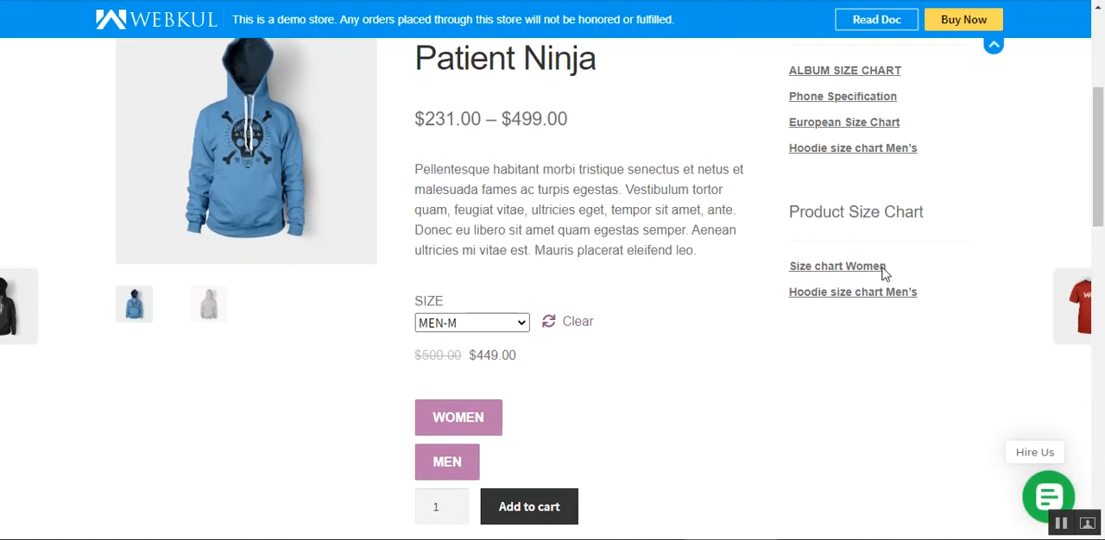
pyautogui.scroll(-1, 621, 400)
pyautogui.scroll(1, 622, 400)
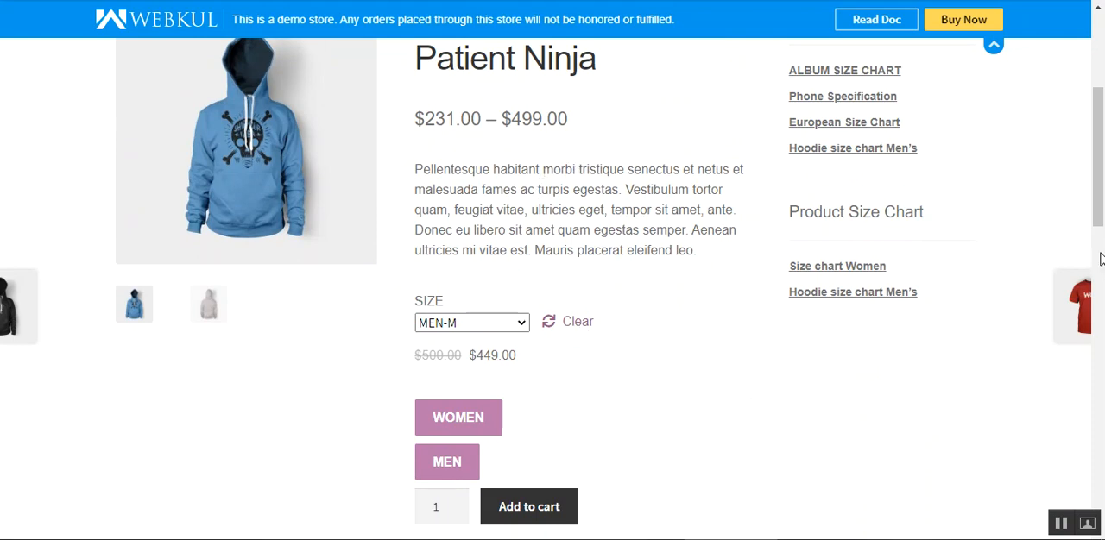
pyautogui.moveTo(536, 188); pyautogui.dragTo(608, 229)
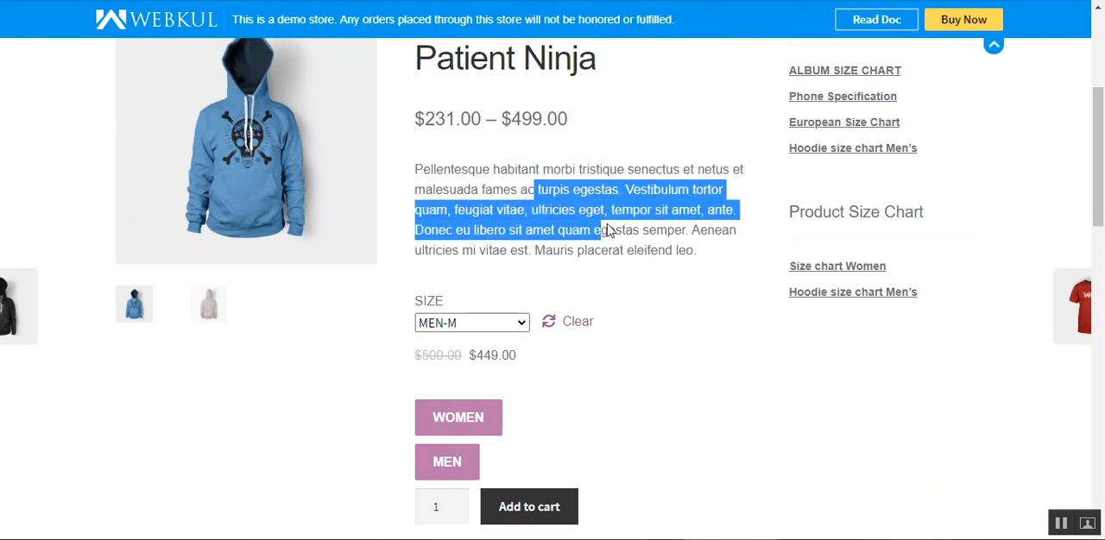
pyautogui.click(611, 231)
pyautogui.moveTo(686, 250); pyautogui.dragTo(473, 184)
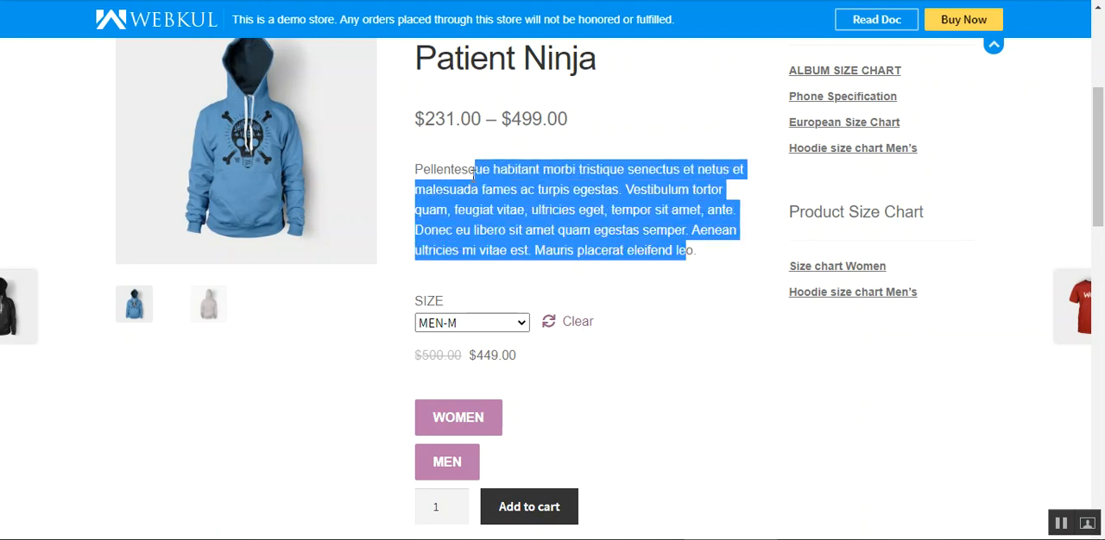
pyautogui.click(669, 204)
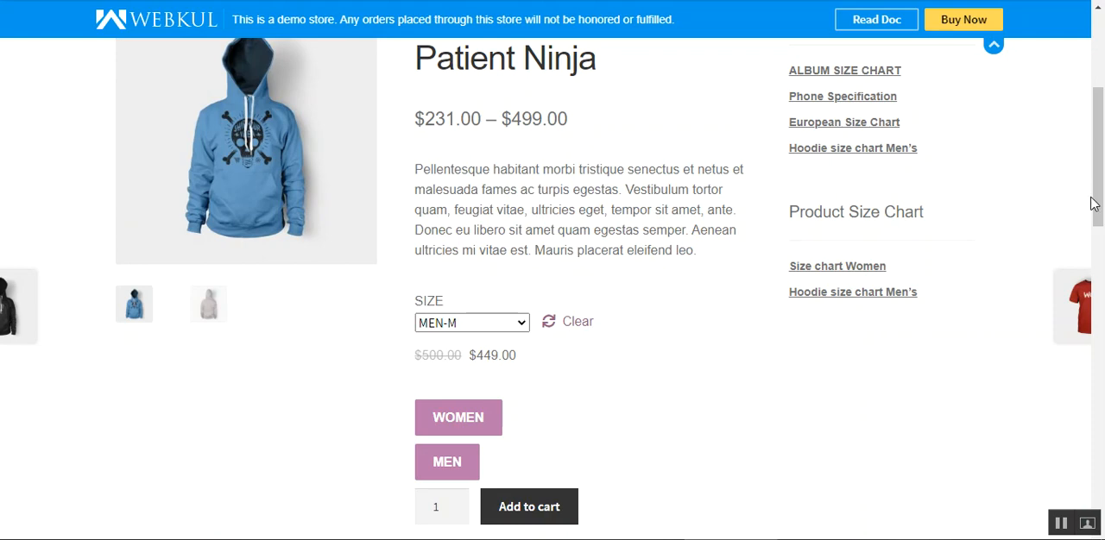
pyautogui.moveTo(1096, 202); pyautogui.dragTo(1094, 143)
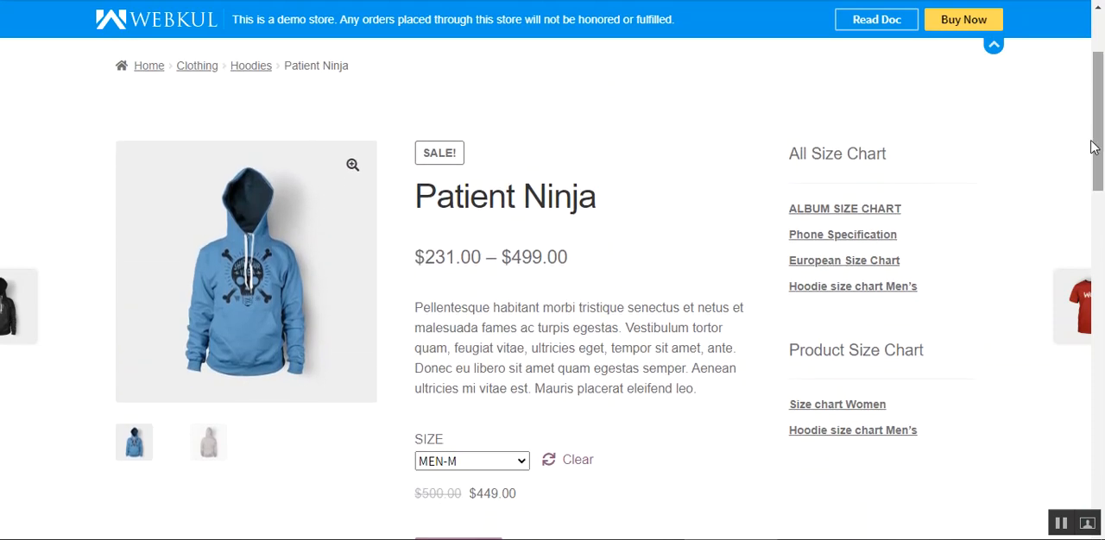
pyautogui.moveTo(794, 155); pyautogui.dragTo(901, 163)
pyautogui.click(896, 160)
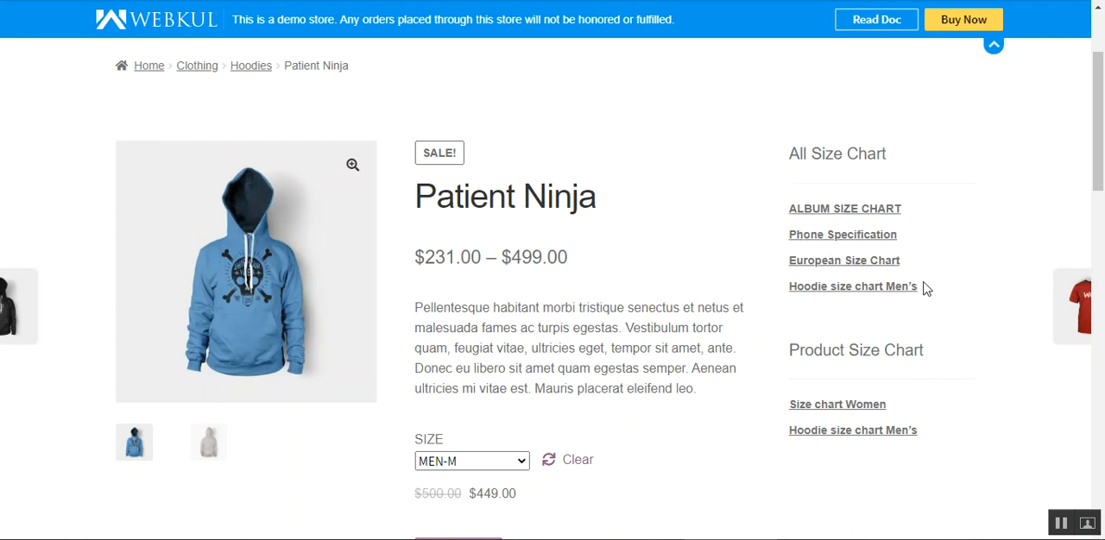
pyautogui.rightClick(857, 212)
pyautogui.press('Escape')
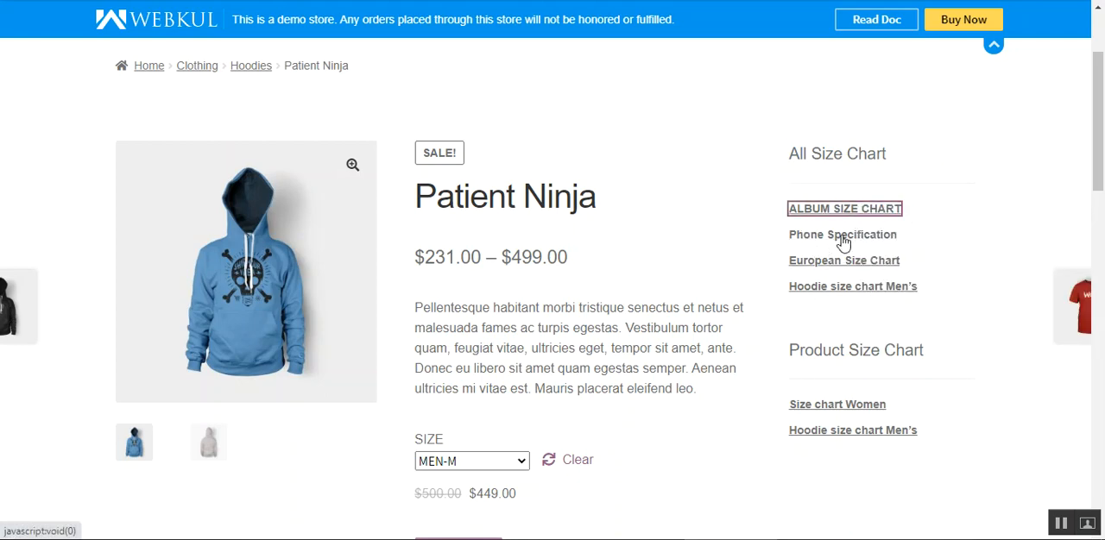
pyautogui.rightClick(844, 238)
pyautogui.press('Escape')
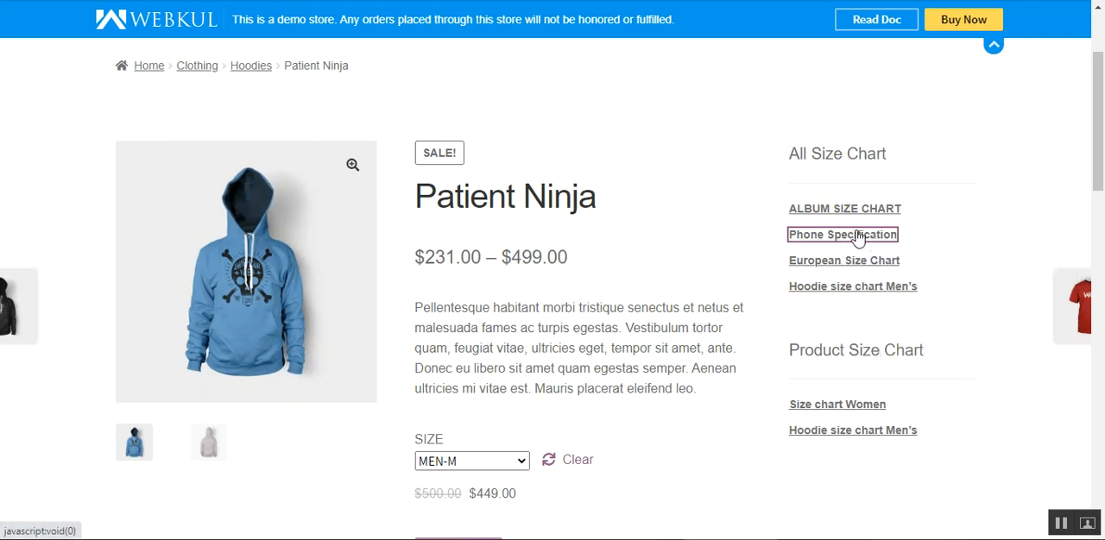
# - Open the ALBUM SIZE CHART from the All Size Chart list and review its album description and language table
pyautogui.click(993, 434)
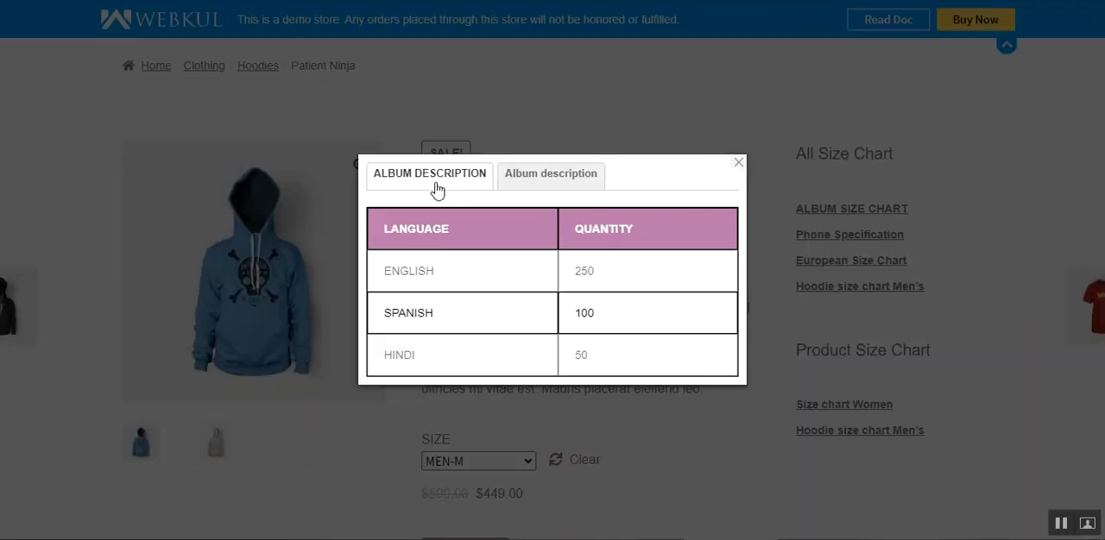
pyautogui.click(543, 177)
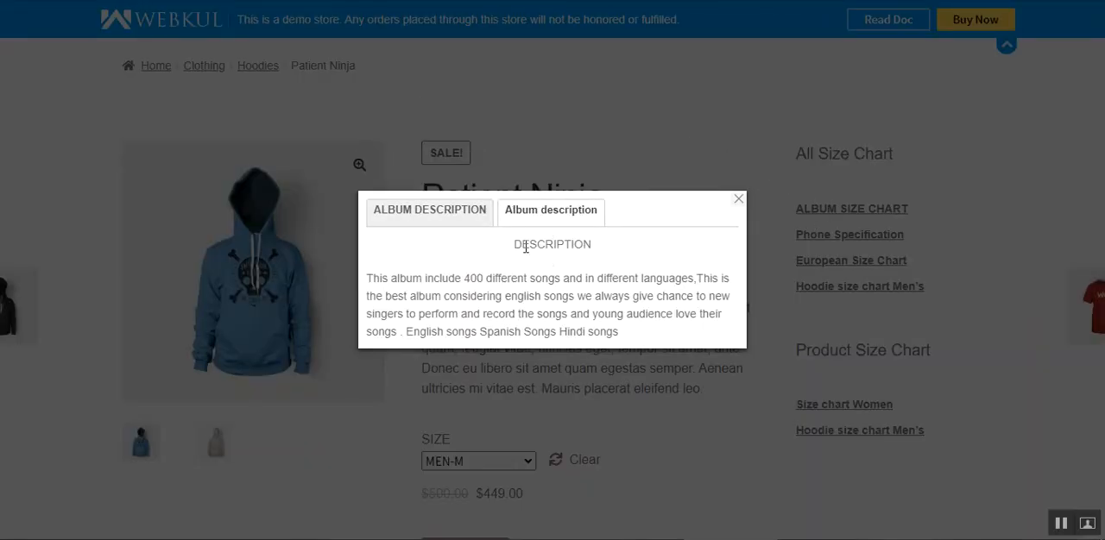
pyautogui.click(440, 218)
pyautogui.moveTo(403, 228); pyautogui.dragTo(451, 229)
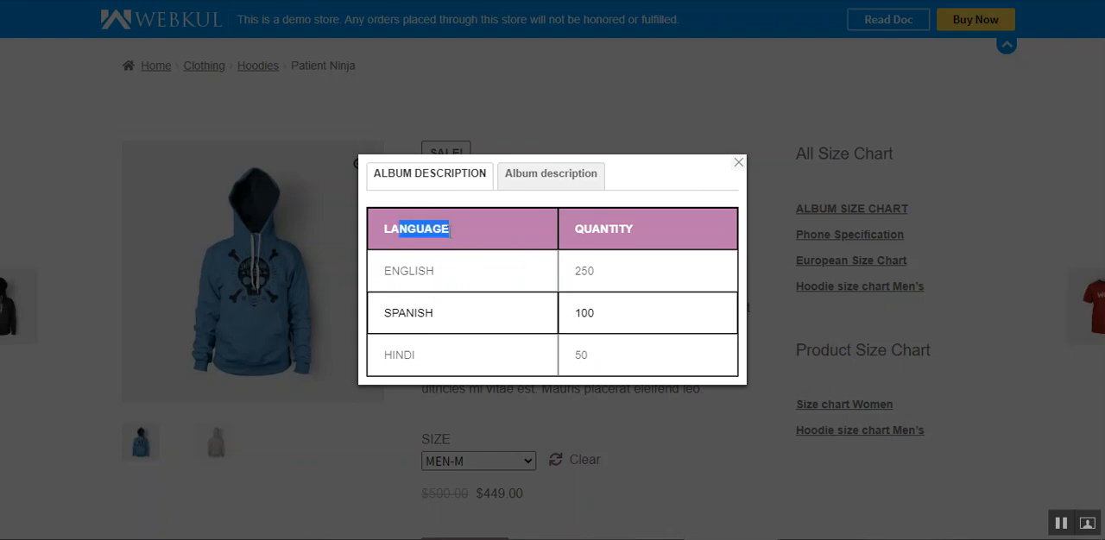
pyautogui.moveTo(393, 271); pyautogui.dragTo(431, 292)
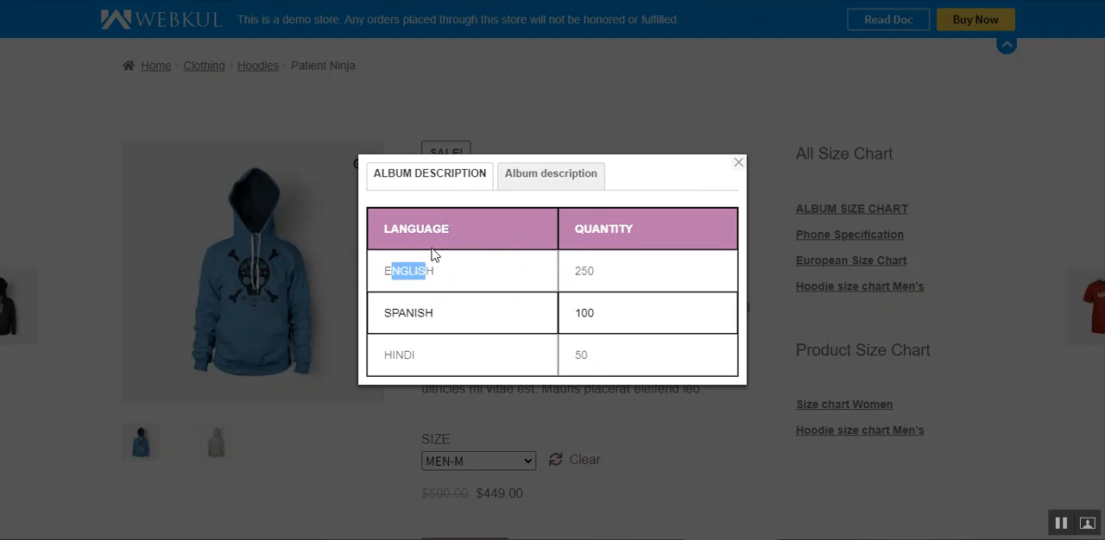
# - Review the English, Spanish and Hindi rows and their quantities in the album size chart, and close the chart
pyautogui.moveTo(398, 313); pyautogui.dragTo(432, 314)
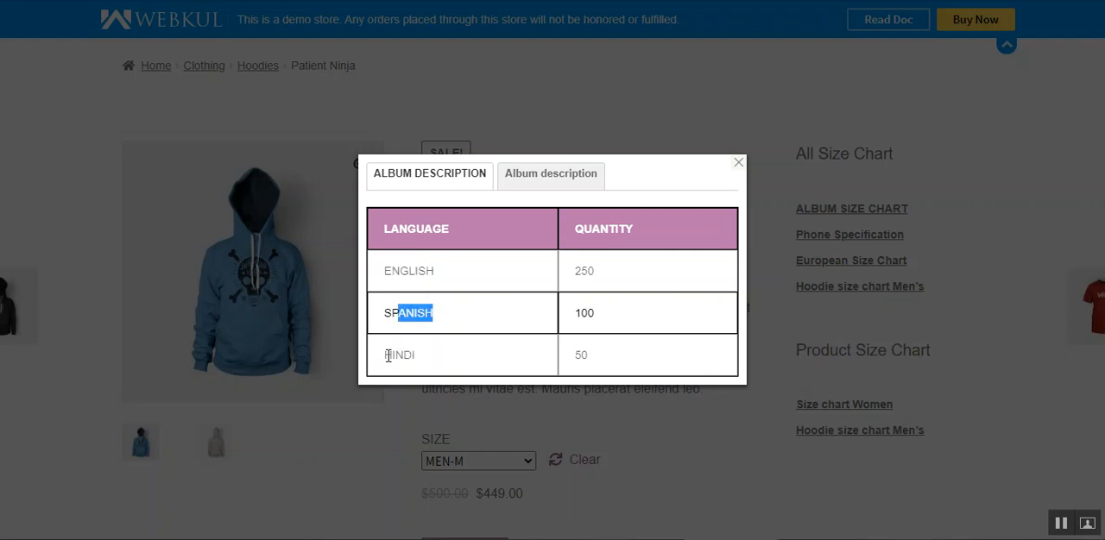
pyautogui.moveTo(387, 356); pyautogui.dragTo(417, 360)
pyautogui.click(625, 271)
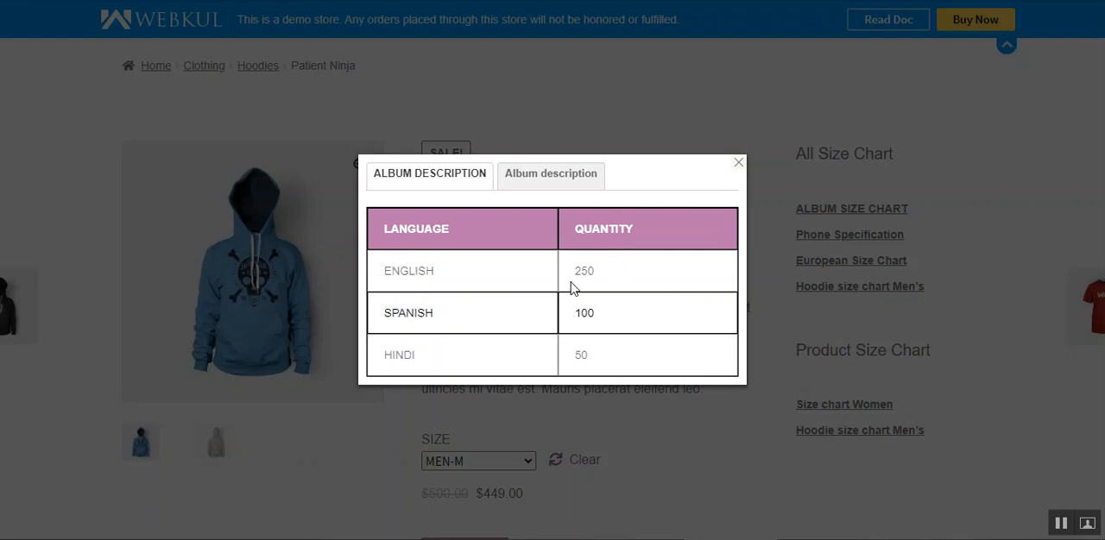
pyautogui.moveTo(575, 270); pyautogui.dragTo(594, 276)
pyautogui.click(587, 305)
pyautogui.moveTo(582, 349); pyautogui.dragTo(602, 347)
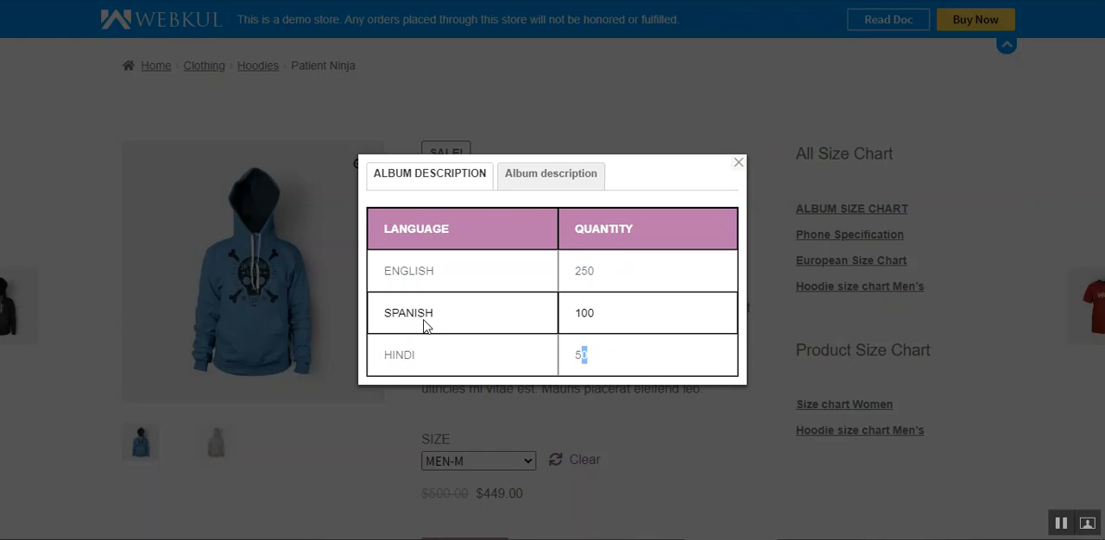
pyautogui.click(738, 163)
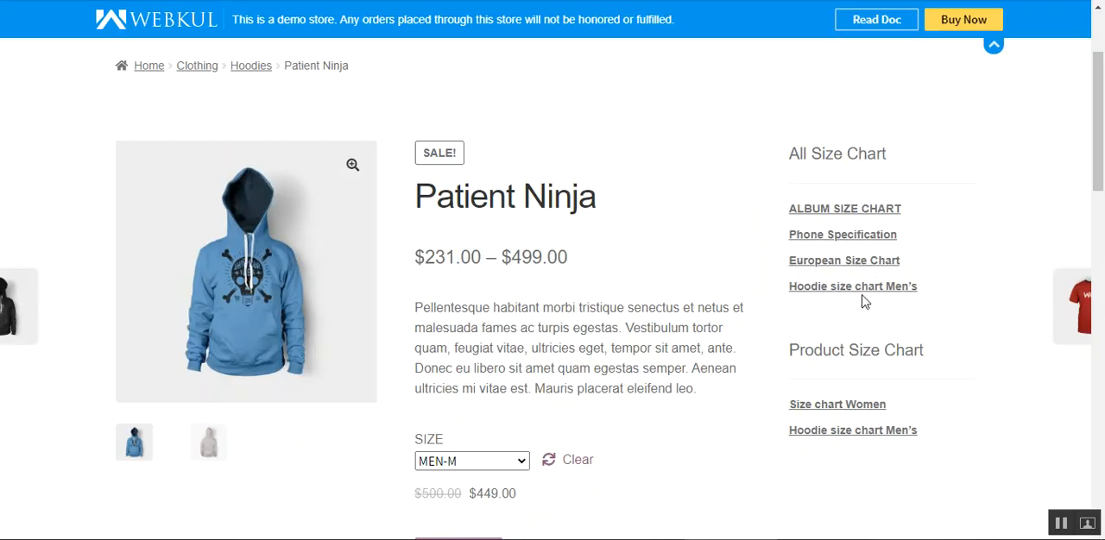
# - Open the Phone Specification chart, review its specification table and Specification Description, and close it
pyautogui.click(841, 236)
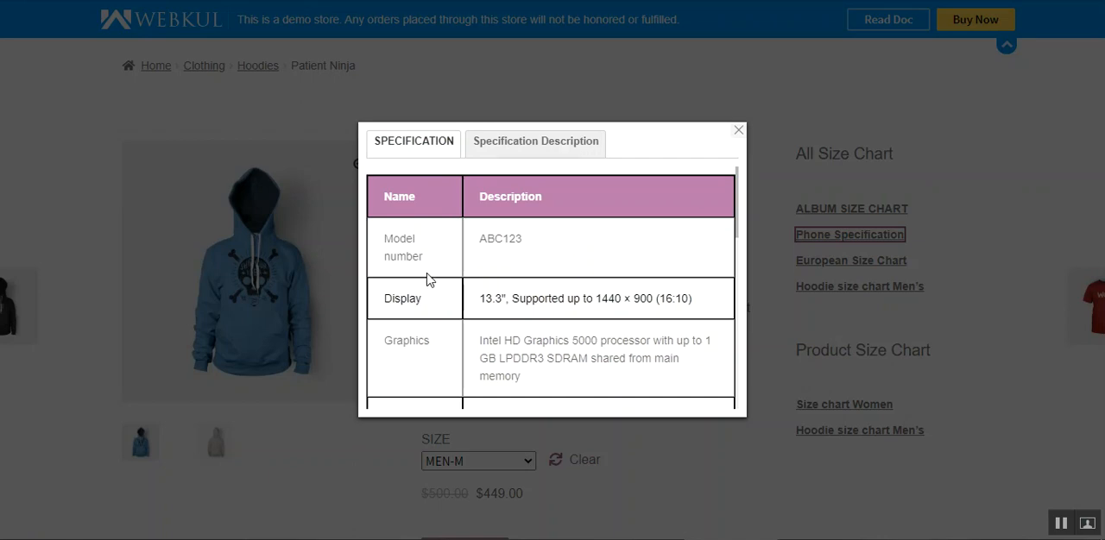
pyautogui.scroll(-8, 443, 284)
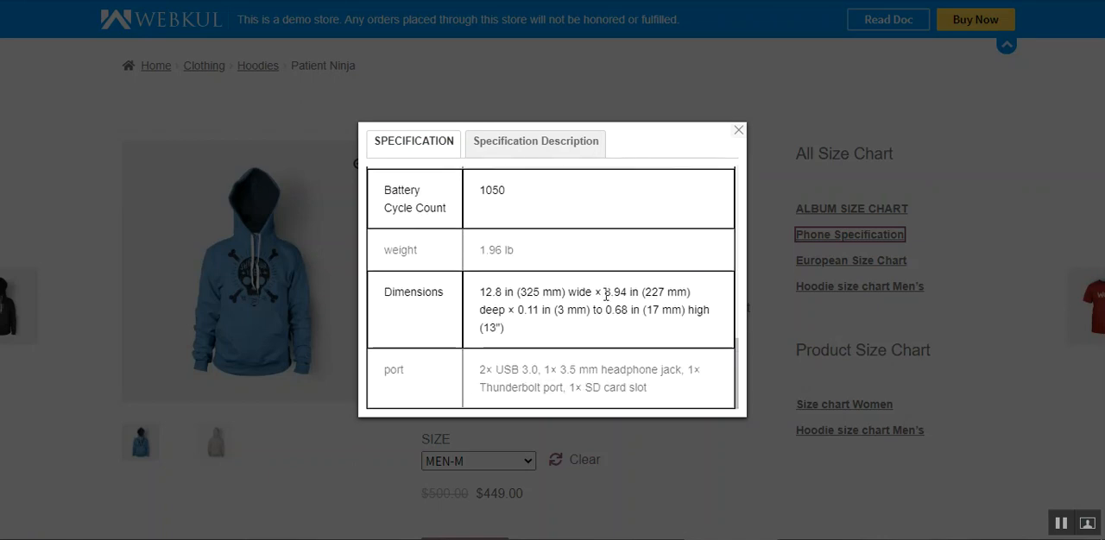
pyautogui.click(530, 142)
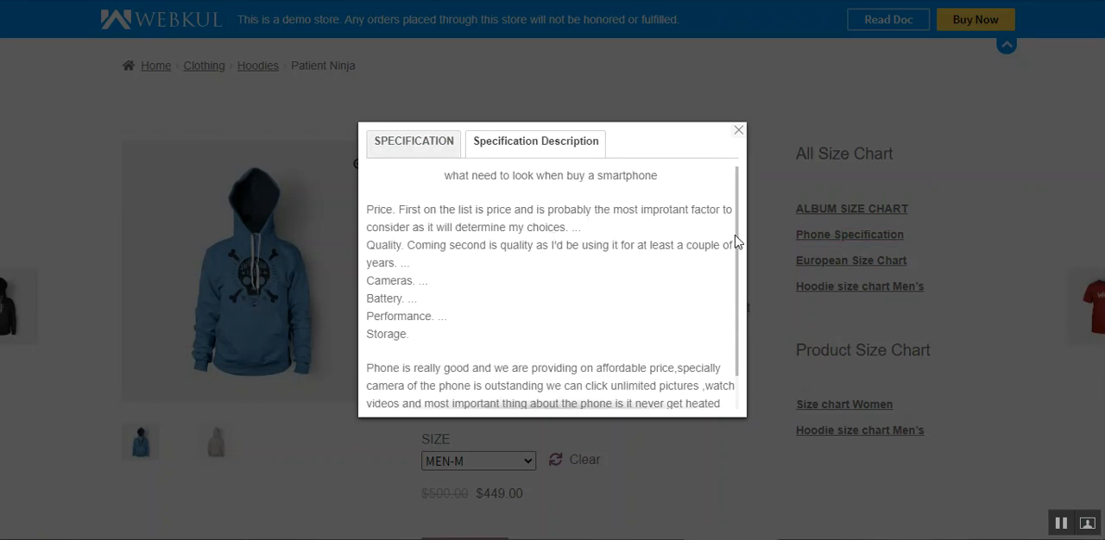
pyautogui.click(411, 148)
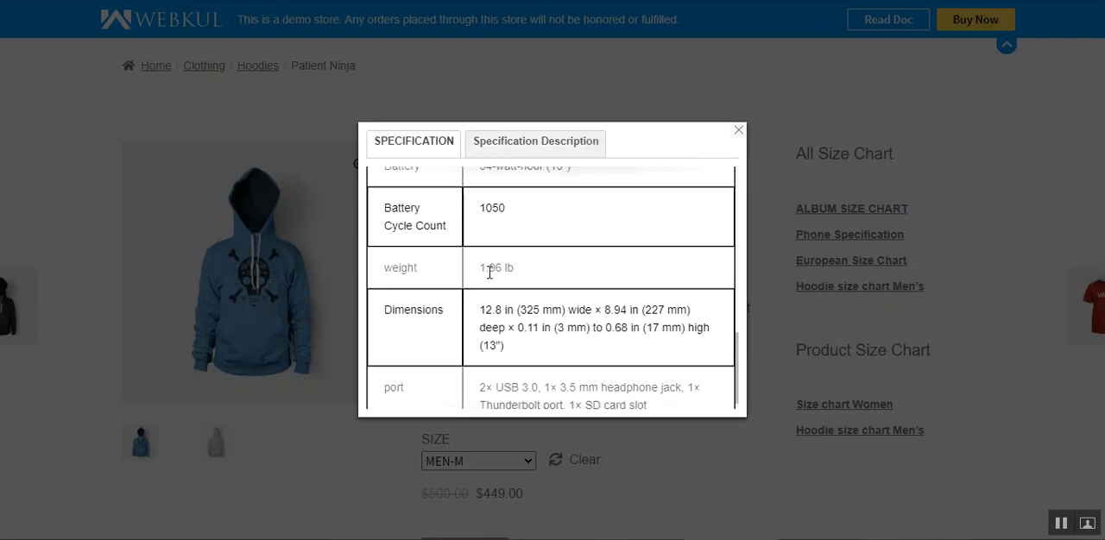
pyautogui.scroll(8, 736, 347)
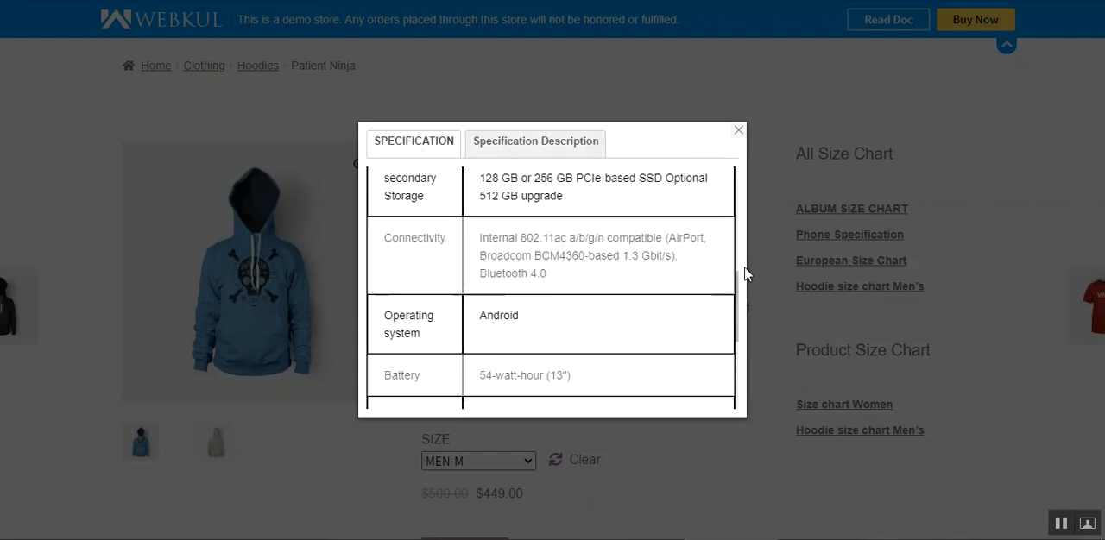
pyautogui.click(738, 130)
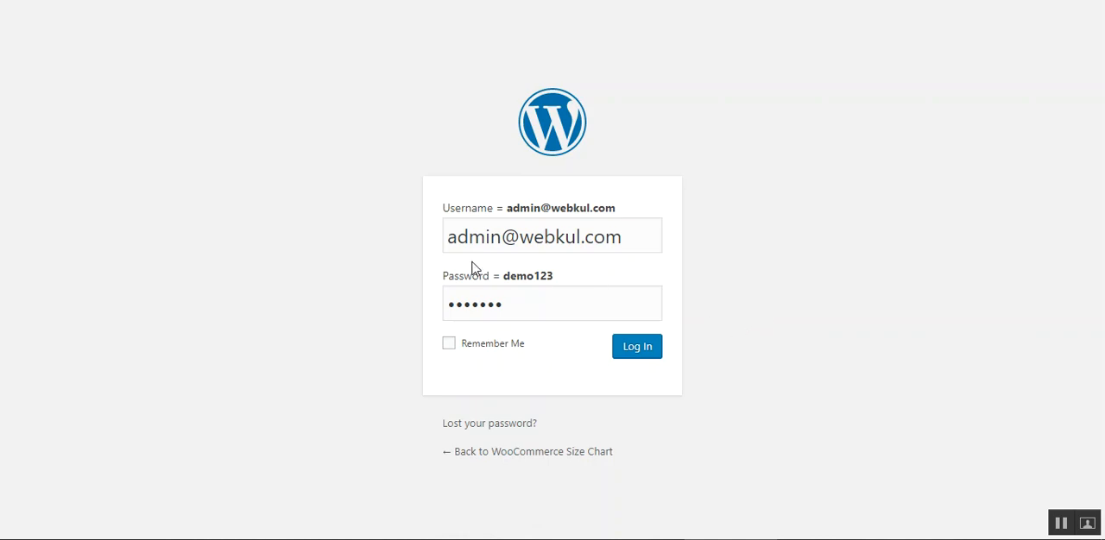
# - Log in to the WordPress admin and look over the All Size Charts, Add New and Global Settings entries of Product Size Charts
pyautogui.click(642, 354)
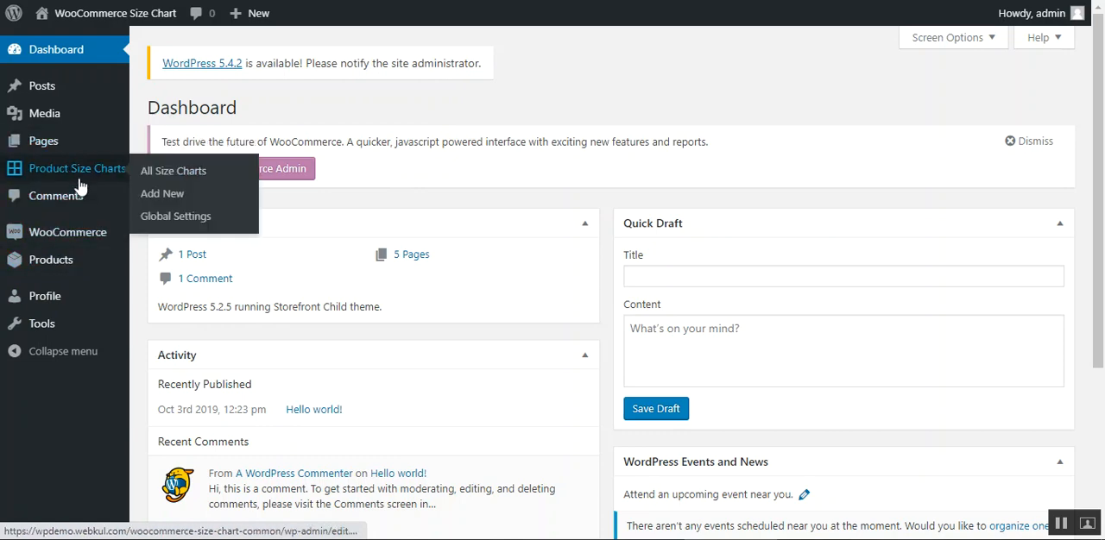
pyautogui.moveTo(96, 175)
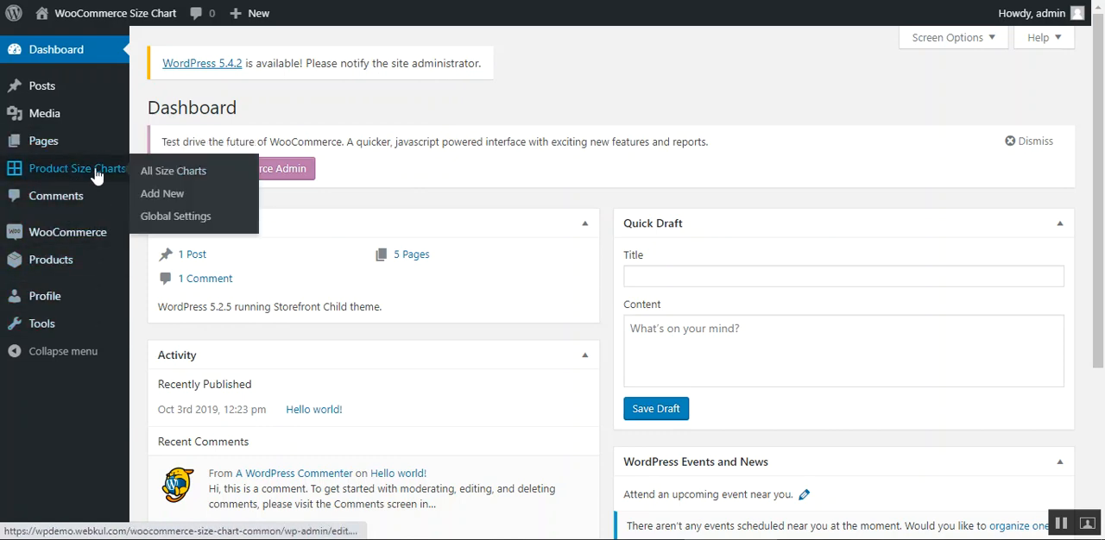
pyautogui.rightClick(160, 174)
pyautogui.press('Escape')
pyautogui.rightClick(171, 199)
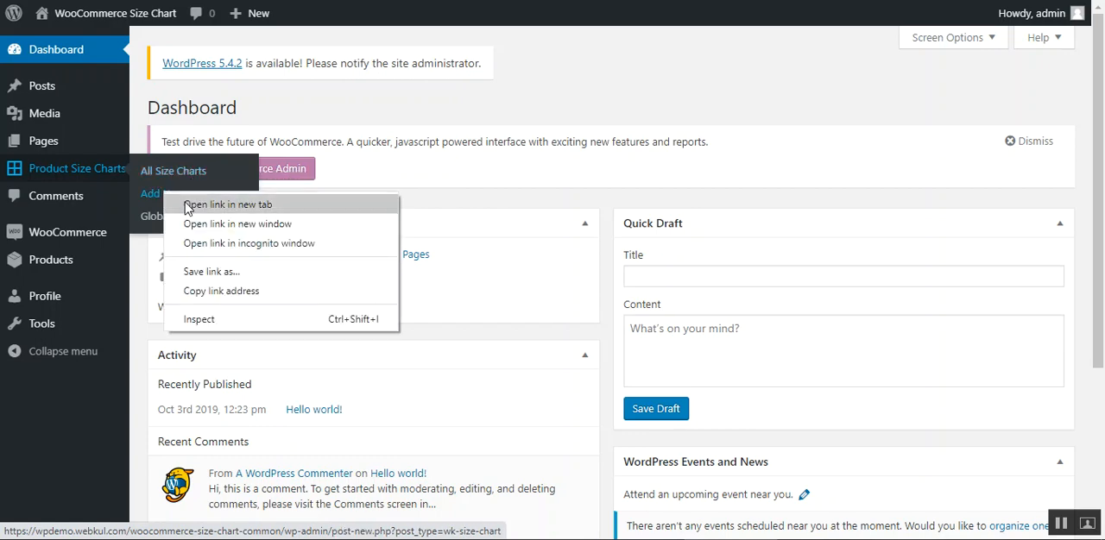
pyautogui.press('Escape')
pyautogui.rightClick(176, 218)
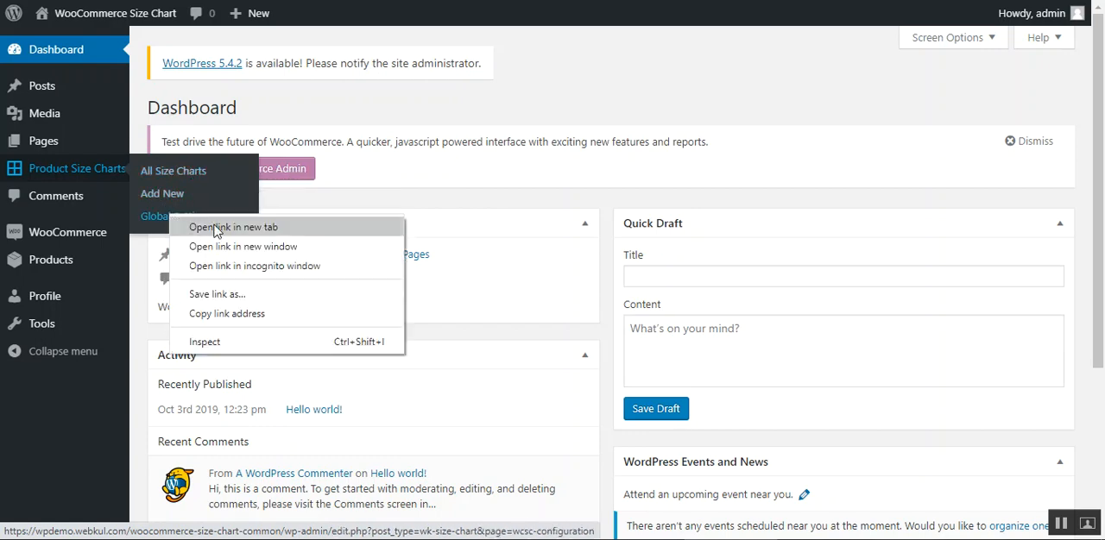
pyautogui.press('Escape')
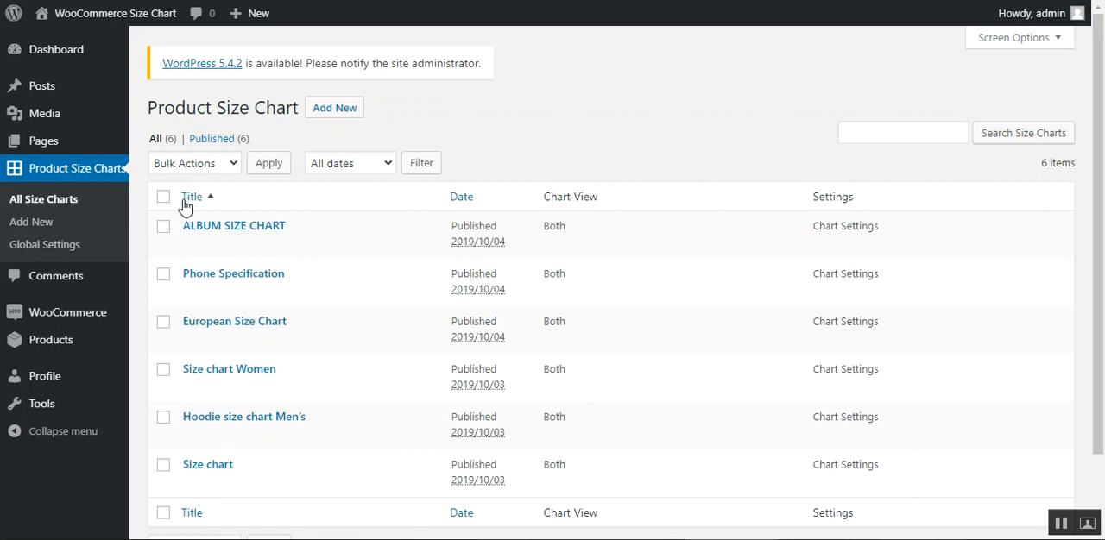
# - Examine the bulk actions, the date filter and the Phone Specification row options in the Product Size Chart list
pyautogui.click(229, 166)
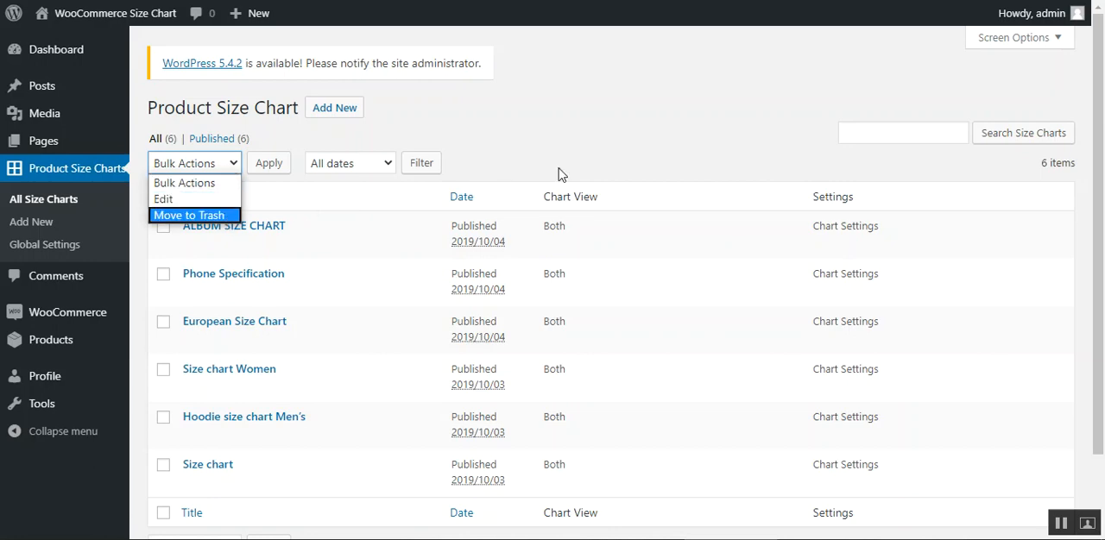
pyautogui.click(579, 148)
pyautogui.click(384, 166)
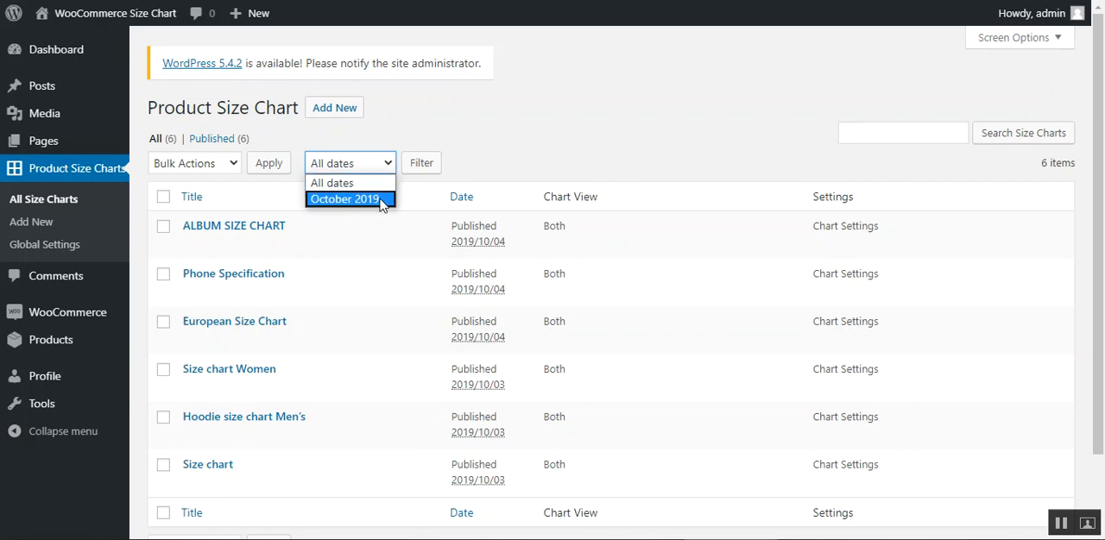
pyautogui.click(566, 144)
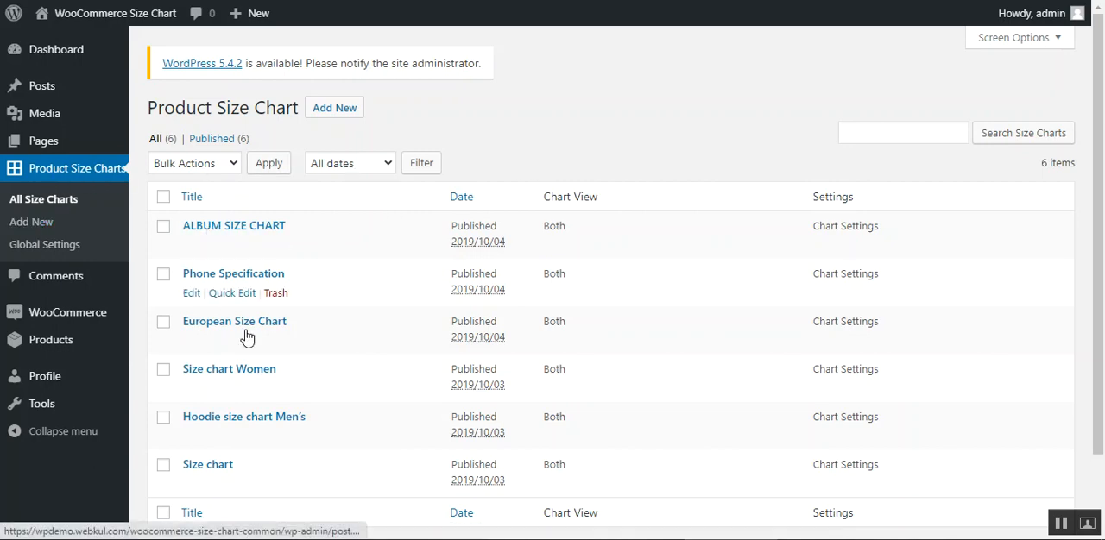
pyautogui.scroll(-1, 1096, 371)
pyautogui.scroll(1, 1097, 372)
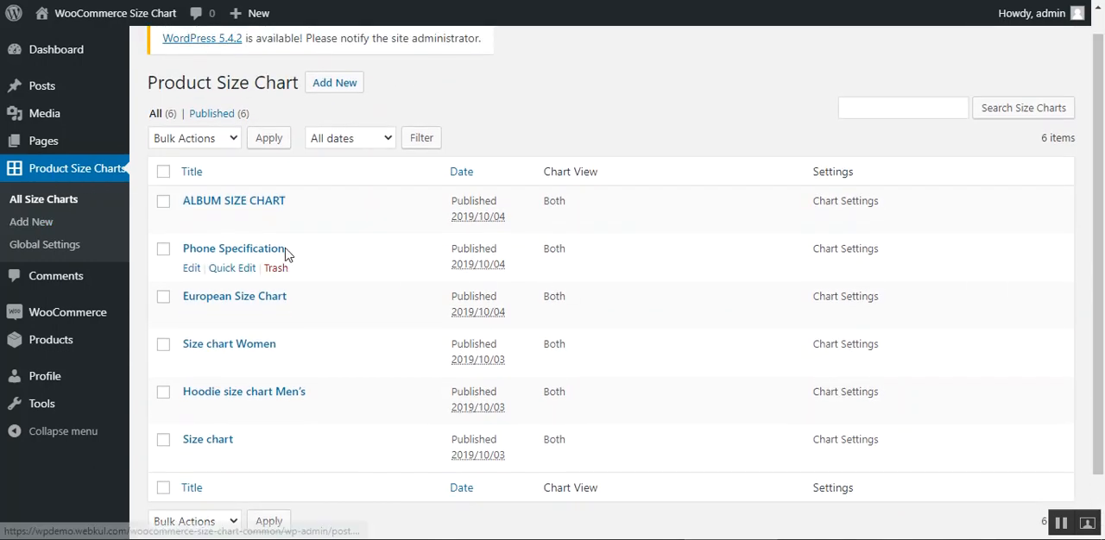
pyautogui.moveTo(275, 257)
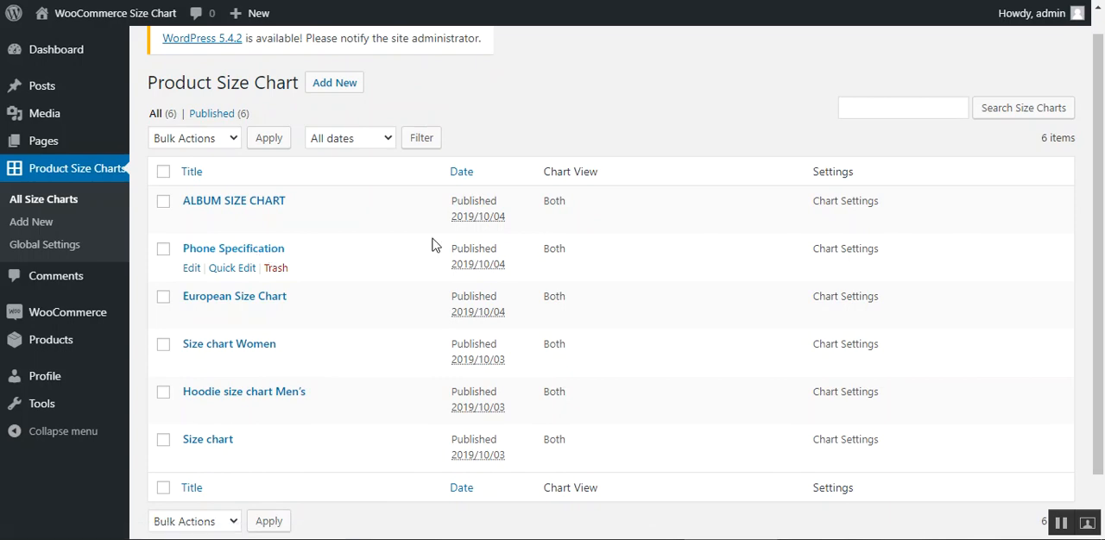
pyautogui.click(247, 269)
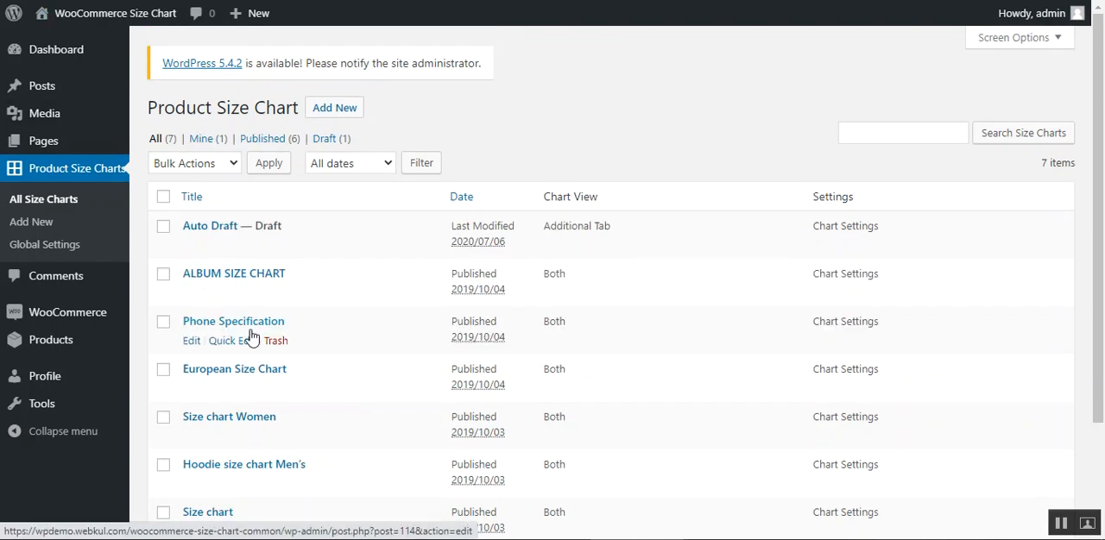
# - Open the ALBUM SIZE CHART for editing and review its title and description
pyautogui.moveTo(236, 274)
pyautogui.click(190, 298)
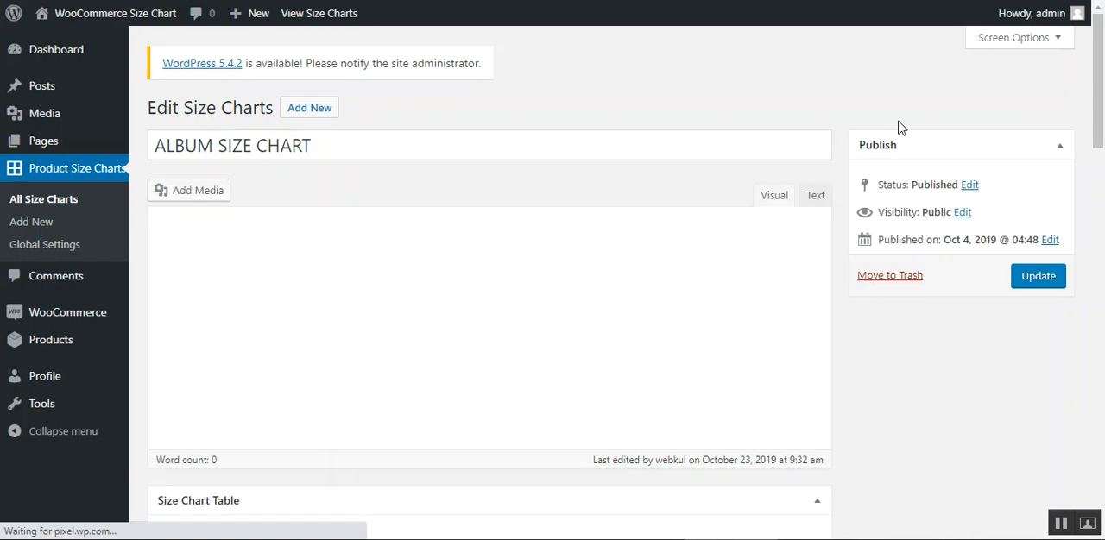
pyautogui.moveTo(1100, 82); pyautogui.dragTo(1102, 90)
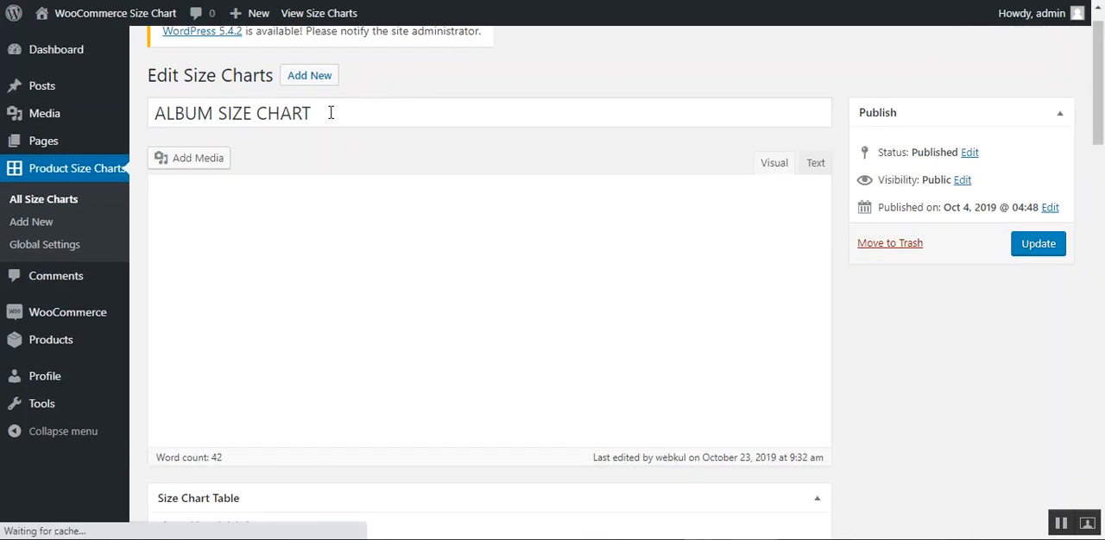
pyautogui.moveTo(331, 113); pyautogui.dragTo(165, 114)
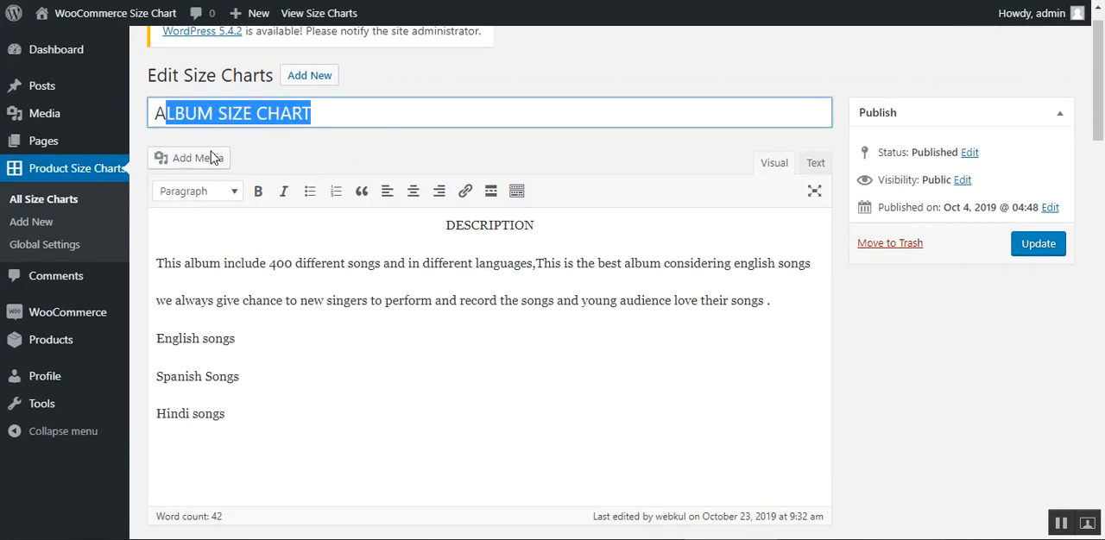
pyautogui.click(367, 278)
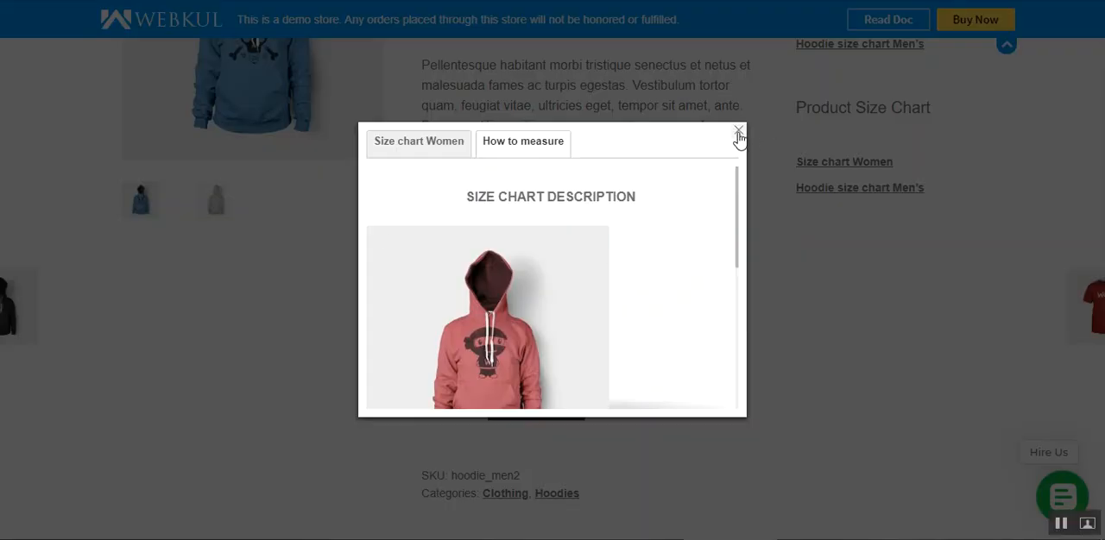
# - Switch to the storefront product page and view the women's size table and its How to measure description
pyautogui.click(739, 132)
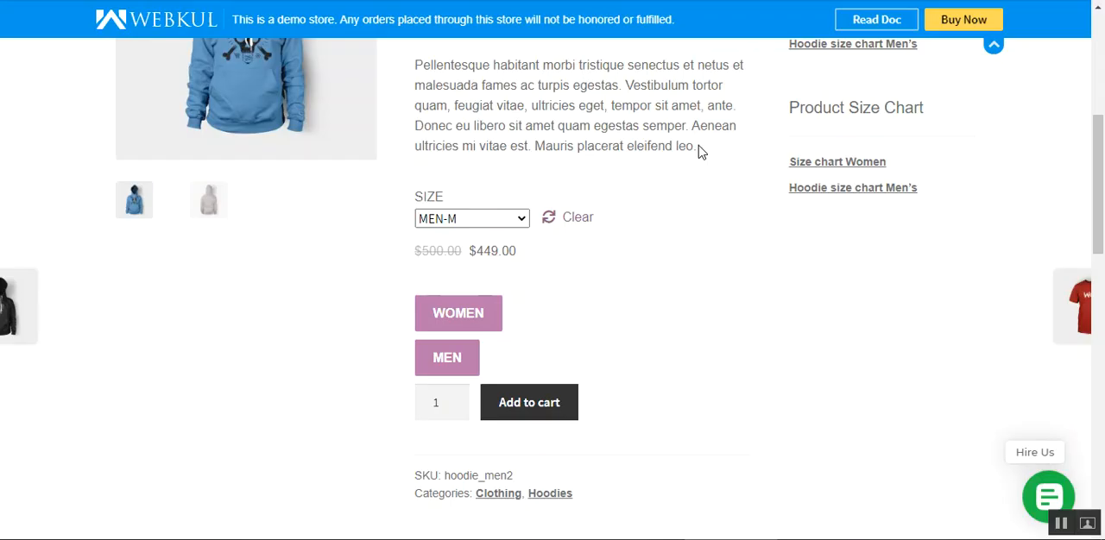
pyautogui.click(447, 320)
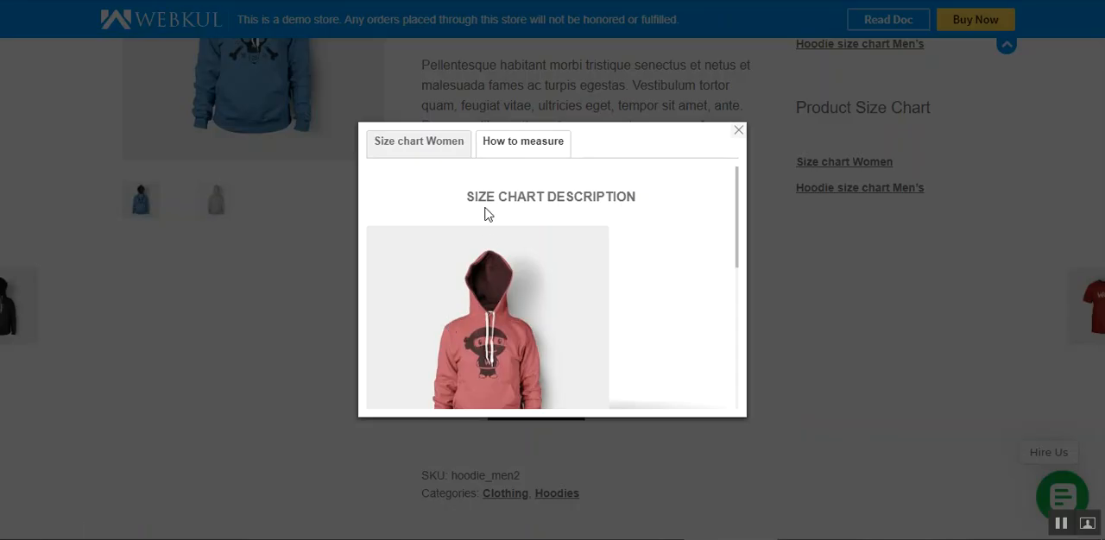
pyautogui.click(400, 145)
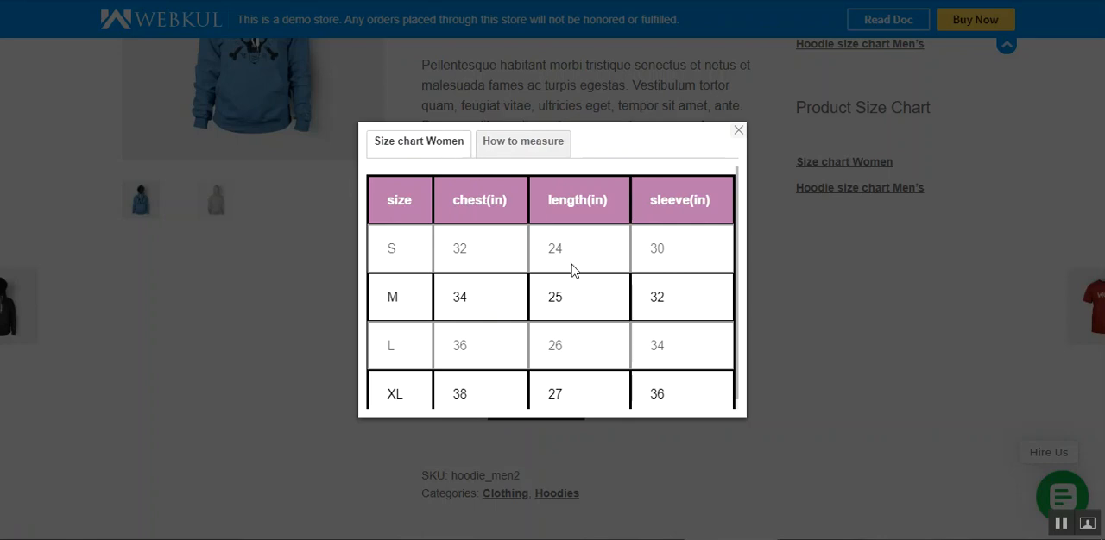
pyautogui.click(537, 149)
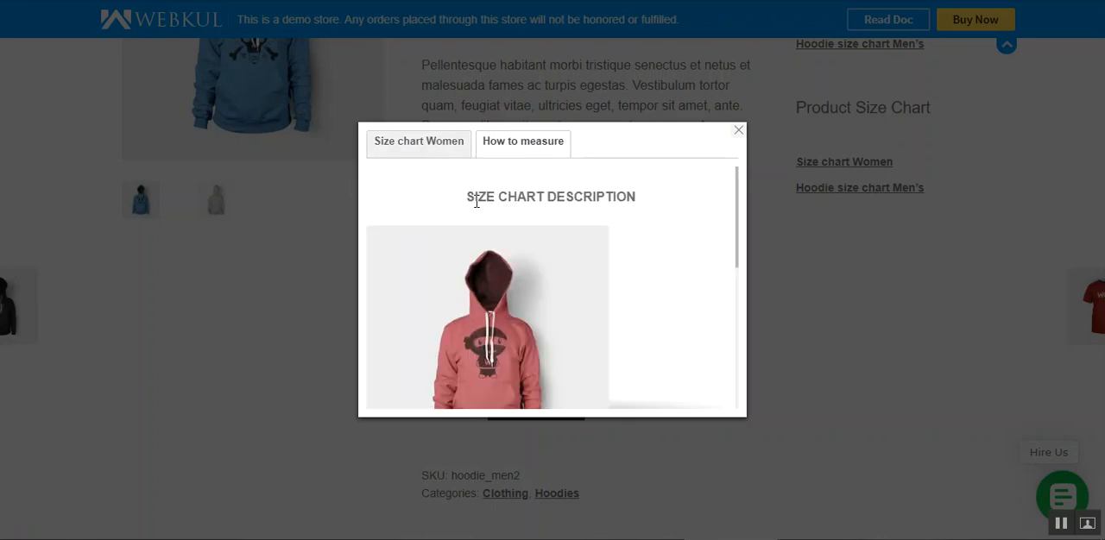
pyautogui.moveTo(475, 202); pyautogui.dragTo(644, 202)
pyautogui.moveTo(739, 215); pyautogui.dragTo(713, 35)
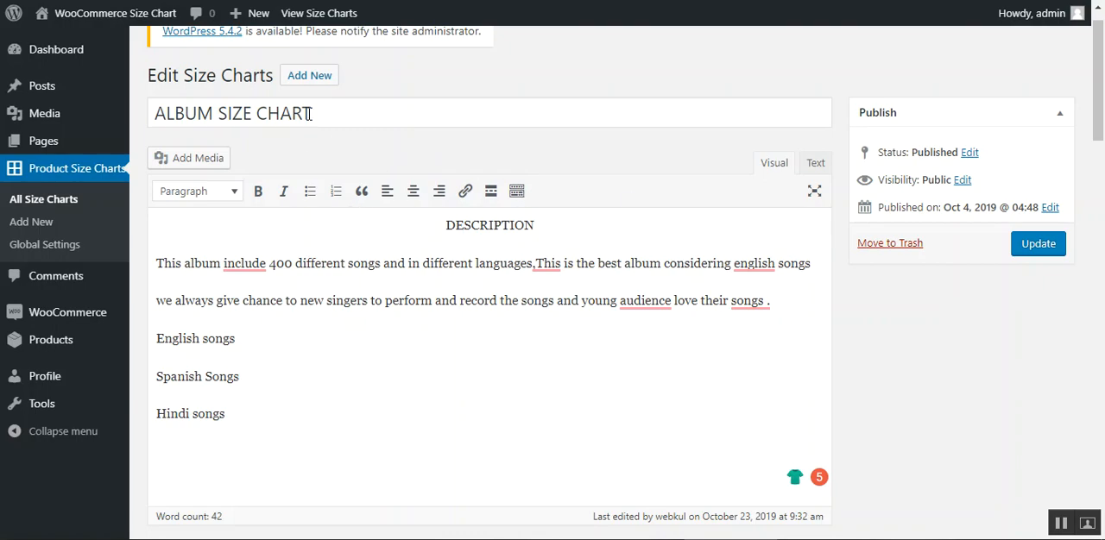
# - Examine the album chart's title, description heading, Size Chart Table Label and instruction for adding columns or rows in the chart editor
pyautogui.moveTo(309, 114); pyautogui.dragTo(139, 112)
pyautogui.moveTo(489, 226); pyautogui.dragTo(440, 229)
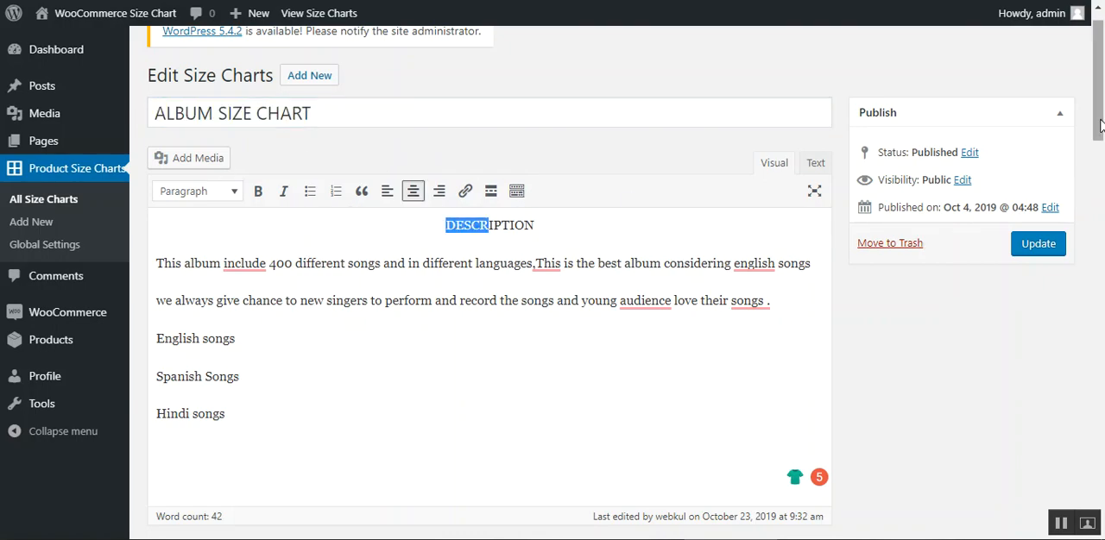
pyautogui.moveTo(1100, 125); pyautogui.dragTo(1101, 232)
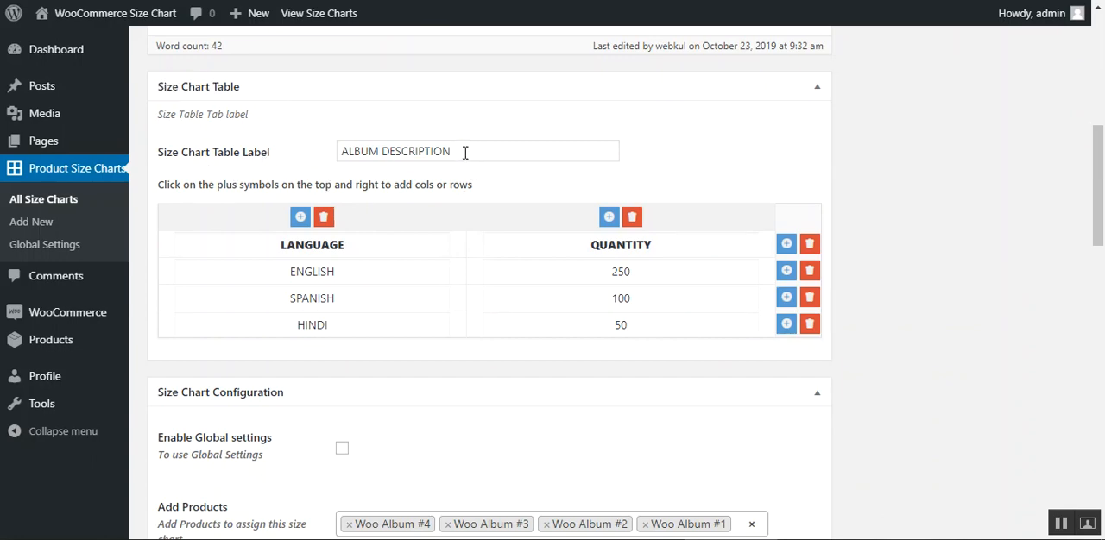
pyautogui.moveTo(465, 153); pyautogui.dragTo(335, 161)
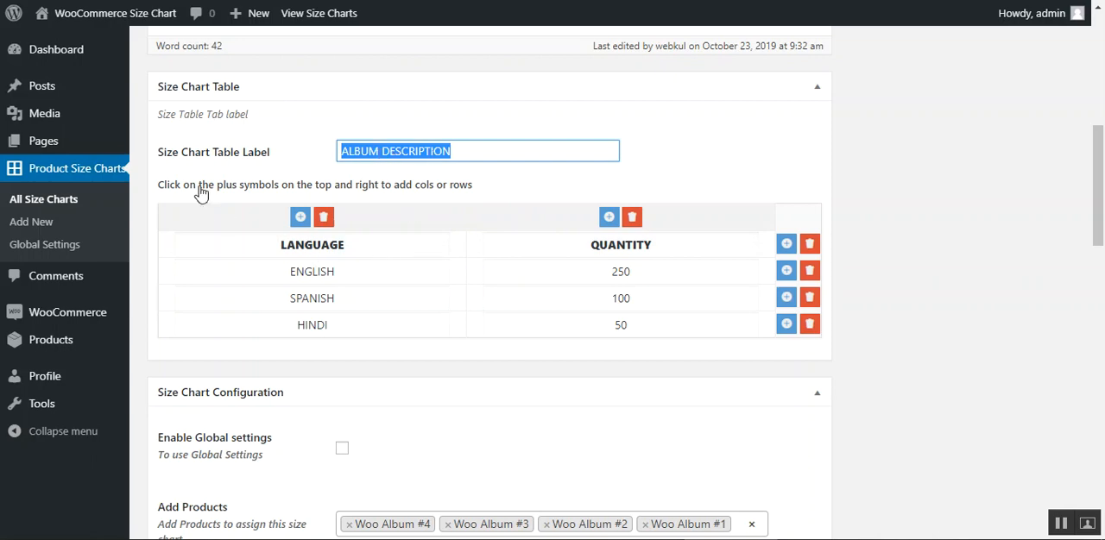
pyautogui.moveTo(198, 185); pyautogui.dragTo(407, 185)
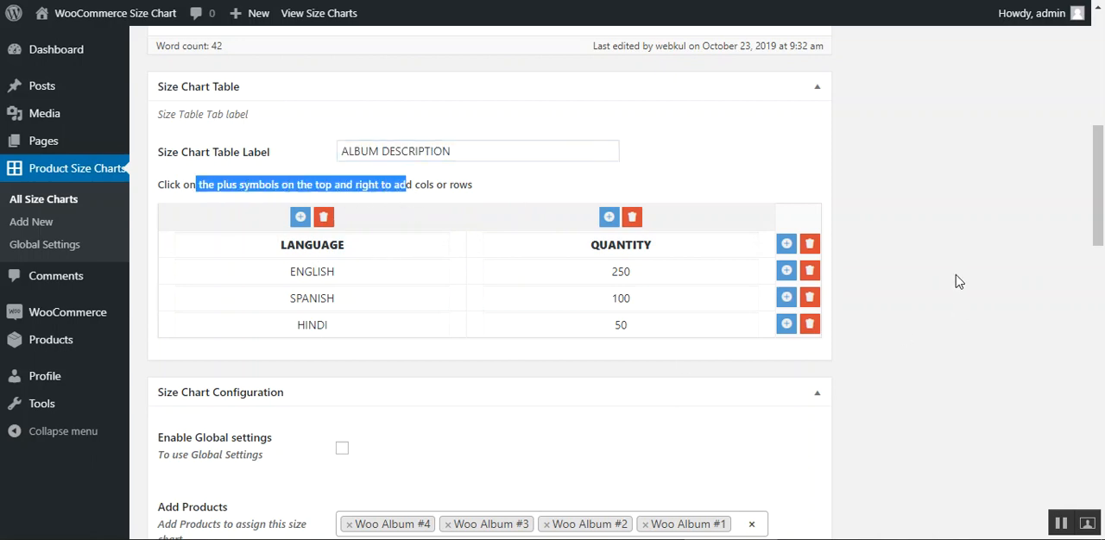
pyautogui.click(920, 265)
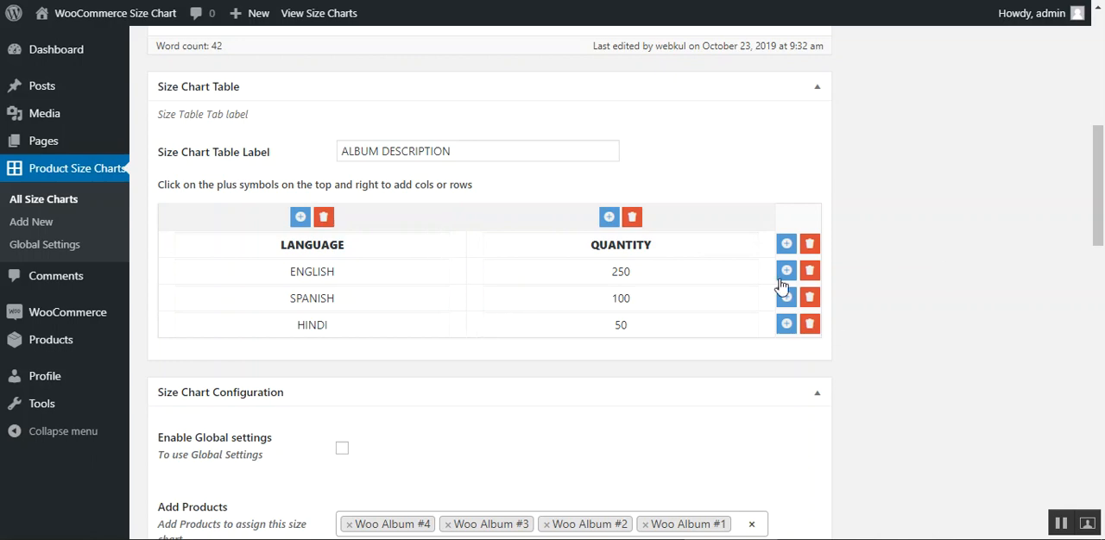
# - Insert an empty column between LANGUAGE and QUANTITY in the album size chart table
pyautogui.click(301, 217)
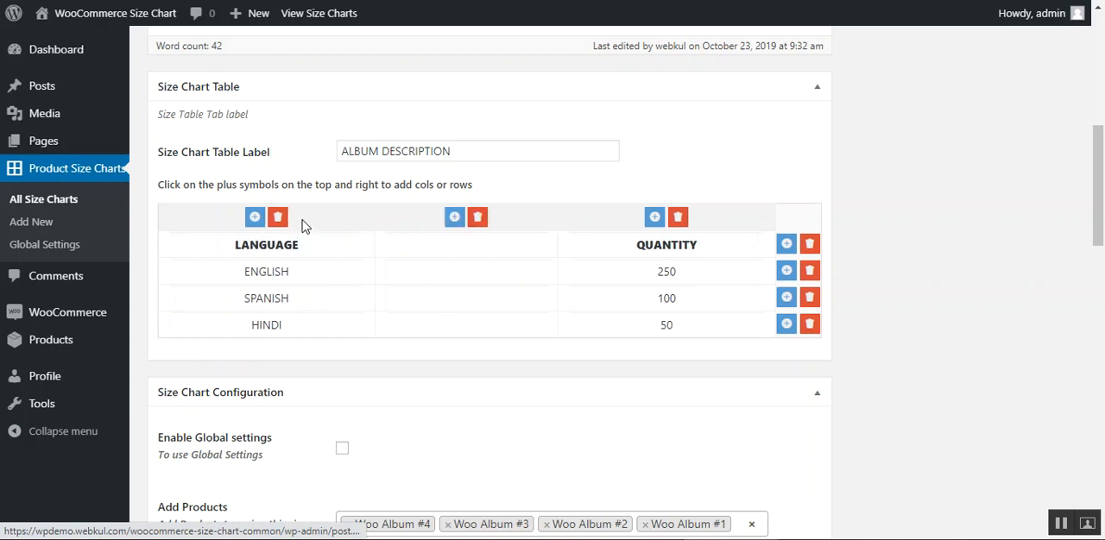
# - Insert another empty column after LANGUAGE and delete both empty columns from the album size chart table
pyautogui.click(255, 218)
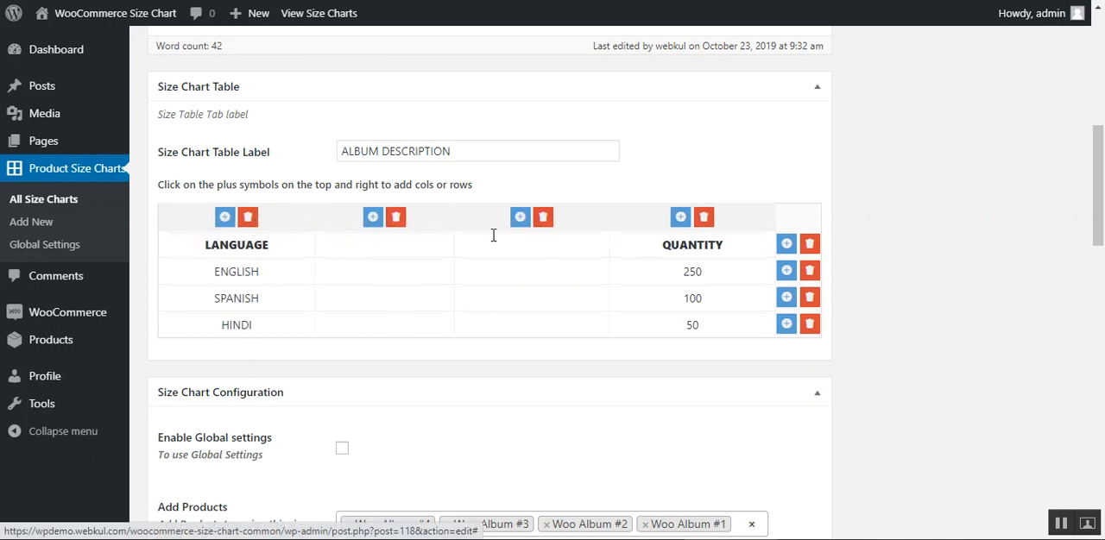
pyautogui.click(397, 221)
pyautogui.click(473, 223)
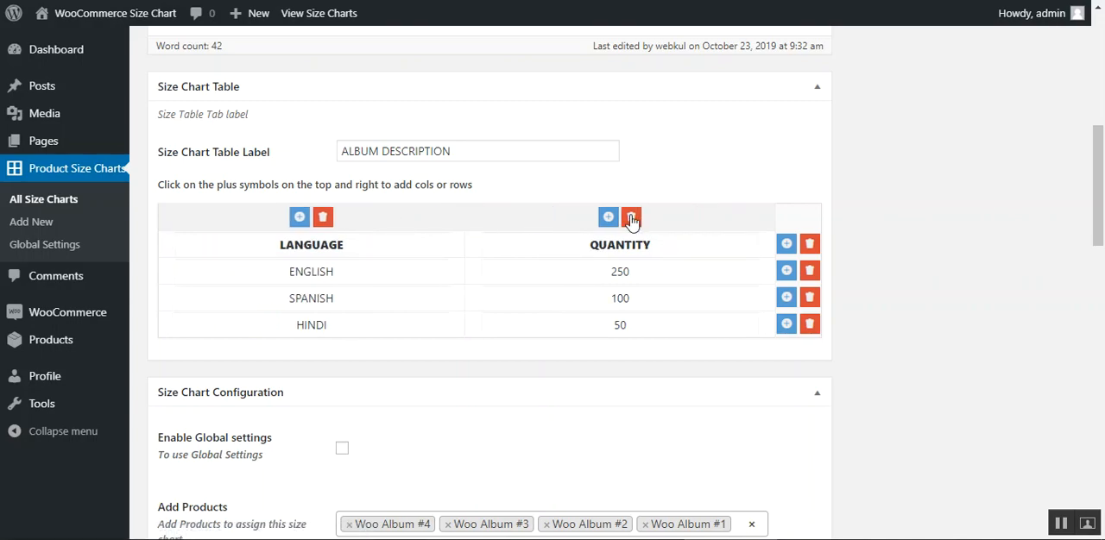
# - Assign the Happy Ninja product to the album size chart in its configuration settings
pyautogui.scroll(-3, 357, 421)
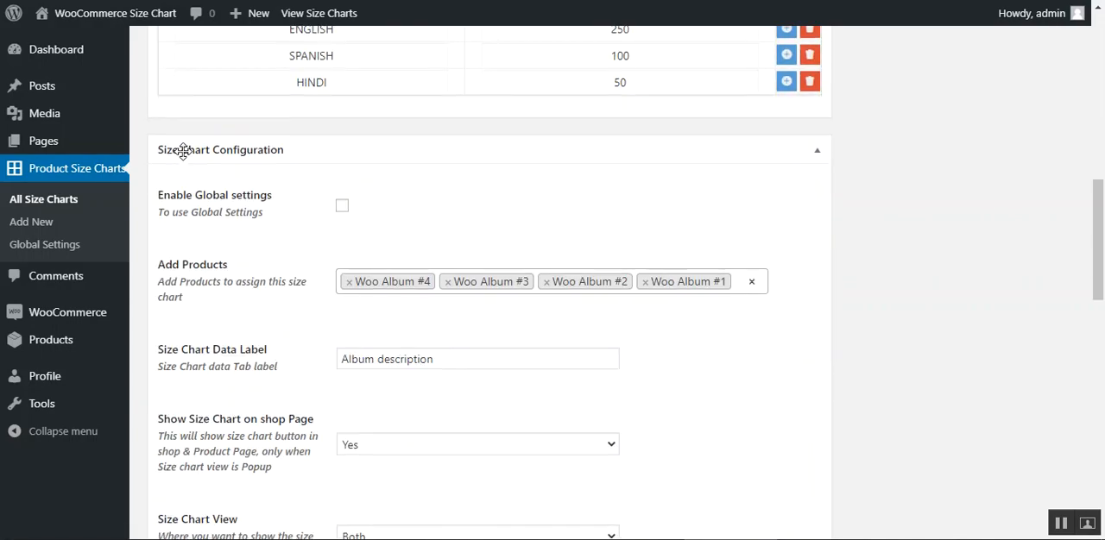
pyautogui.scroll(-1, 707, 259)
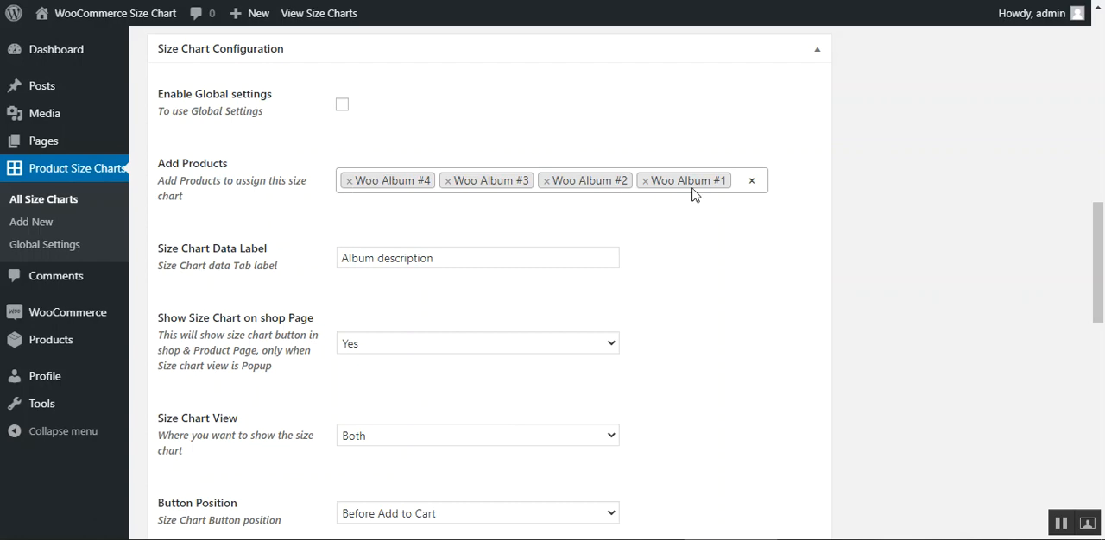
pyautogui.click(738, 180)
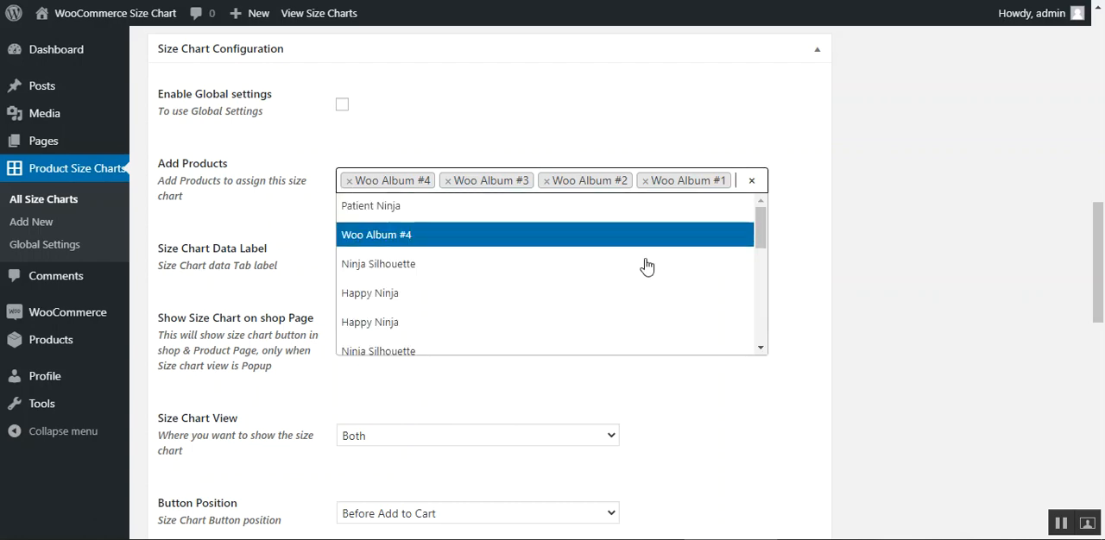
pyautogui.click(596, 321)
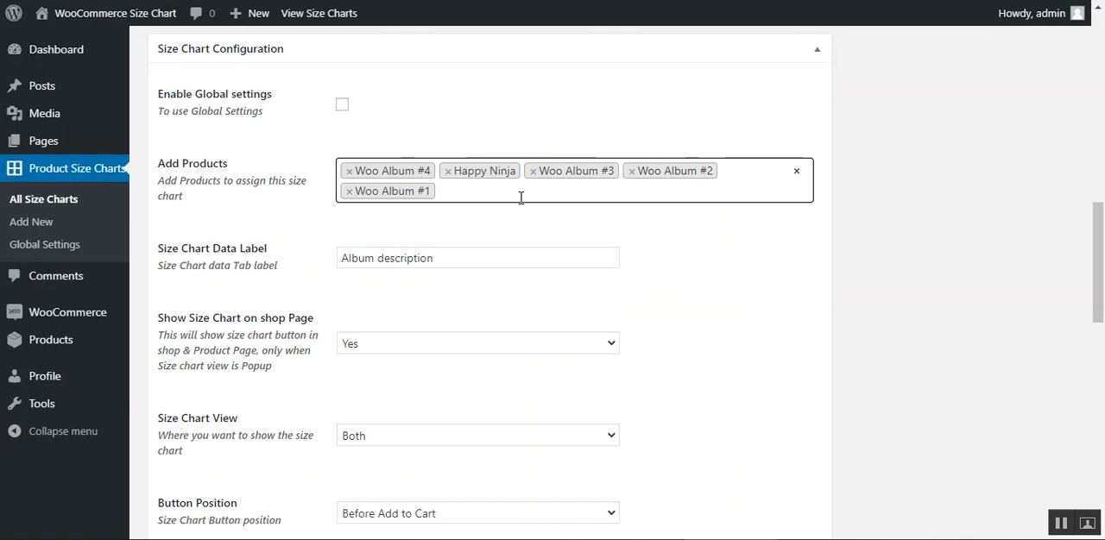
pyautogui.scroll(10, 521, 198)
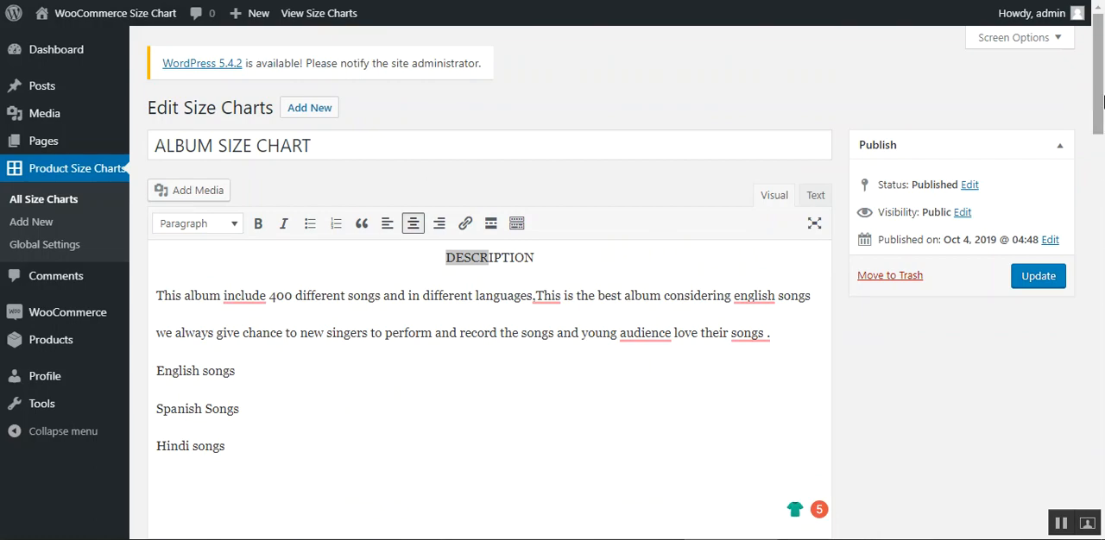
pyautogui.moveTo(1097, 95); pyautogui.dragTo(1078, 284)
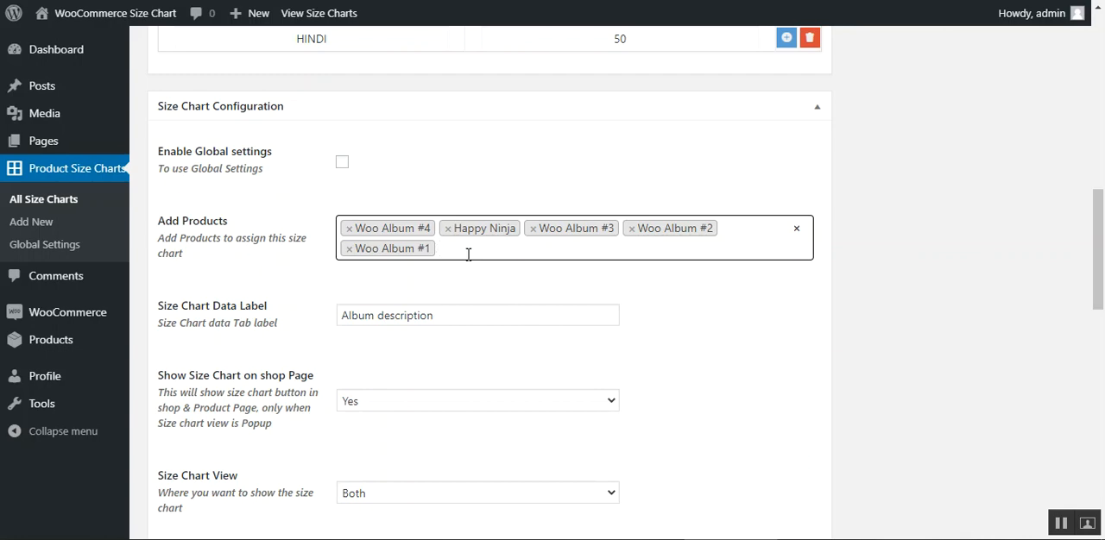
# - Examine the Size Chart Data Label and the options for Show Size Chart on shop Page and Size Chart View
pyautogui.moveTo(1099, 267); pyautogui.dragTo(1099, 311)
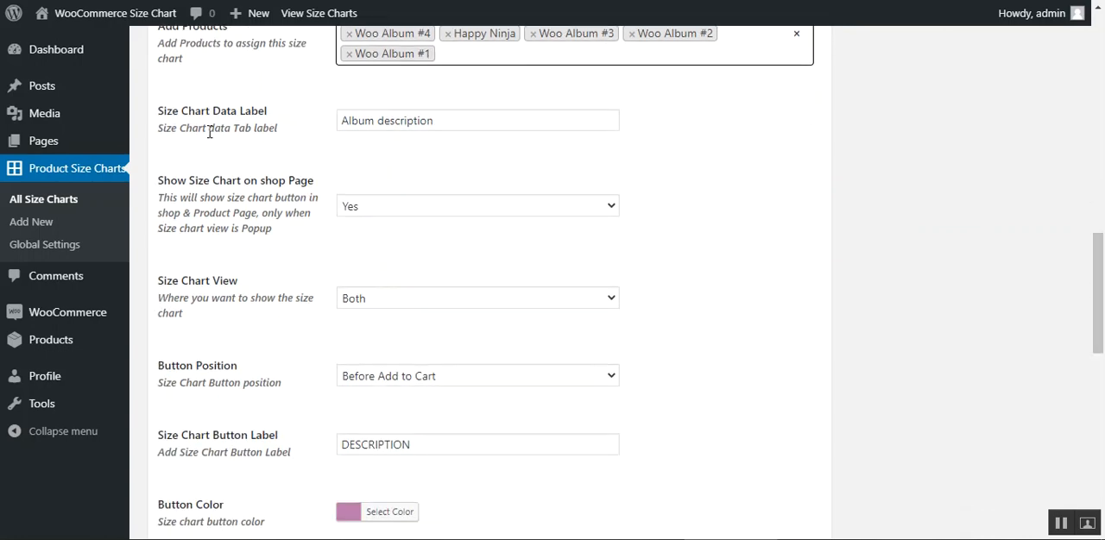
pyautogui.click(443, 122)
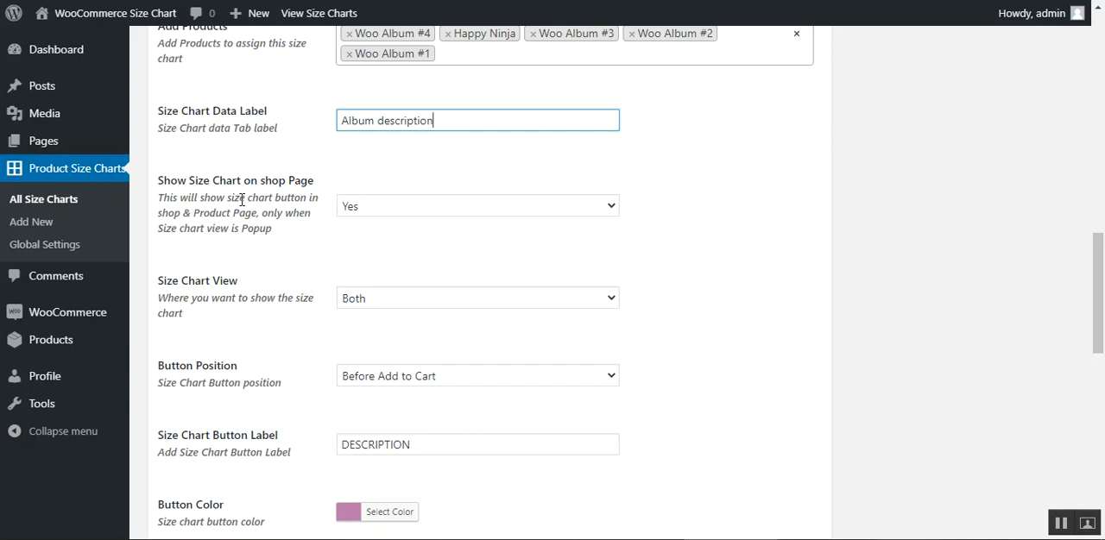
pyautogui.moveTo(177, 182); pyautogui.dragTo(290, 186)
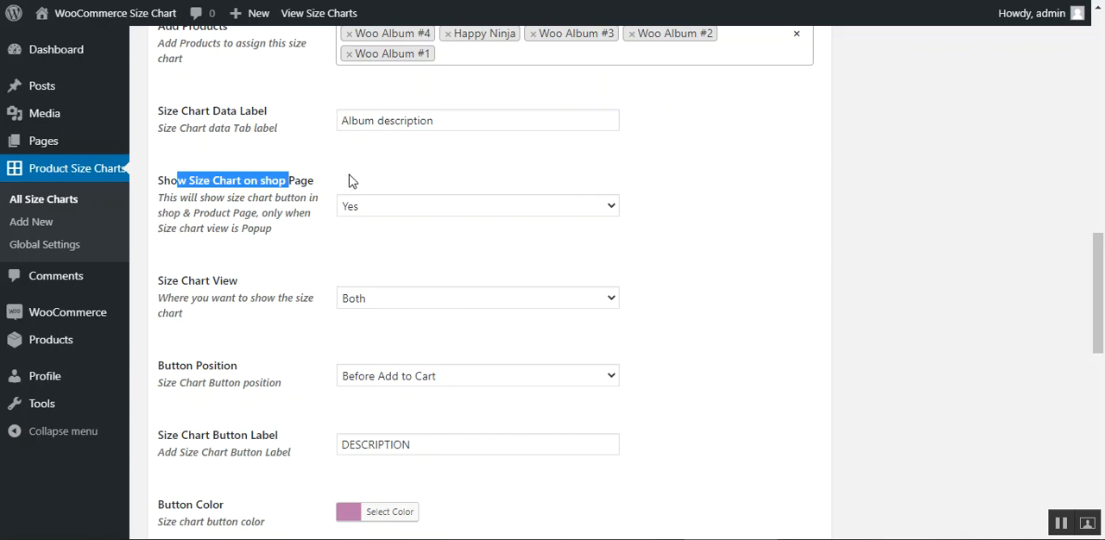
pyautogui.click(328, 243)
pyautogui.click(447, 209)
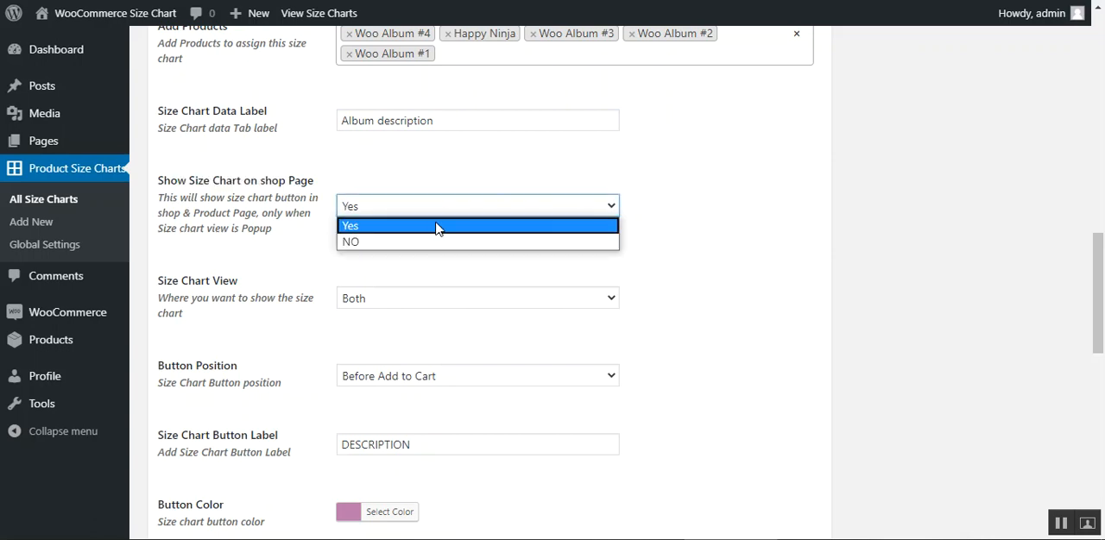
pyautogui.click(315, 261)
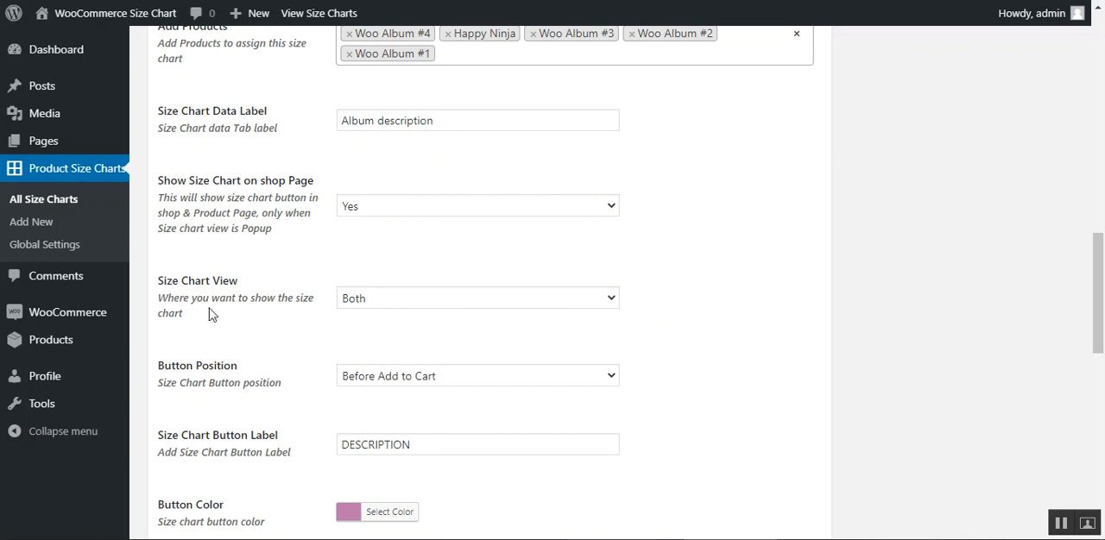
pyautogui.moveTo(164, 286); pyautogui.dragTo(239, 287)
pyautogui.click(276, 361)
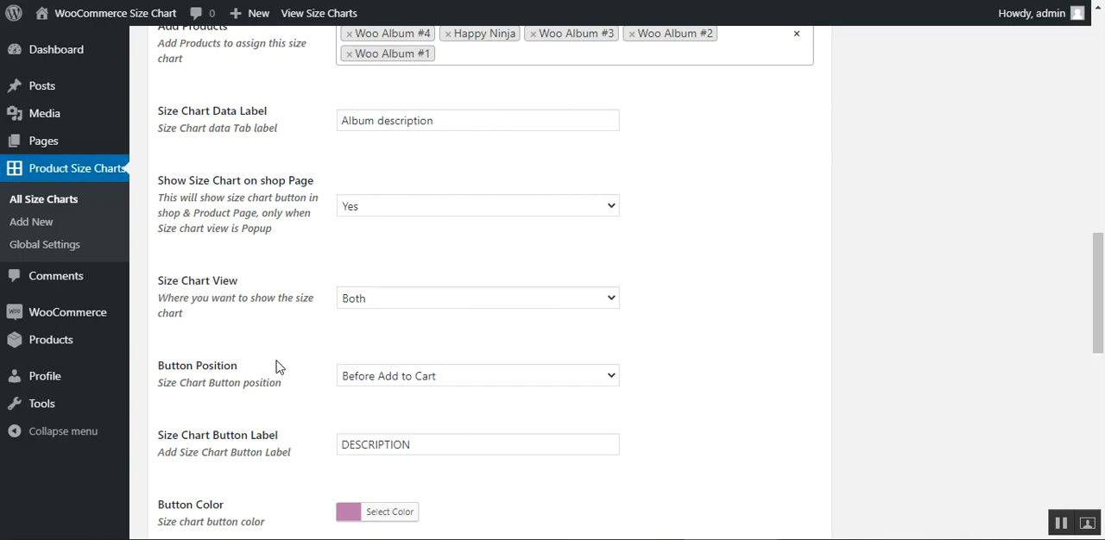
pyautogui.click(411, 302)
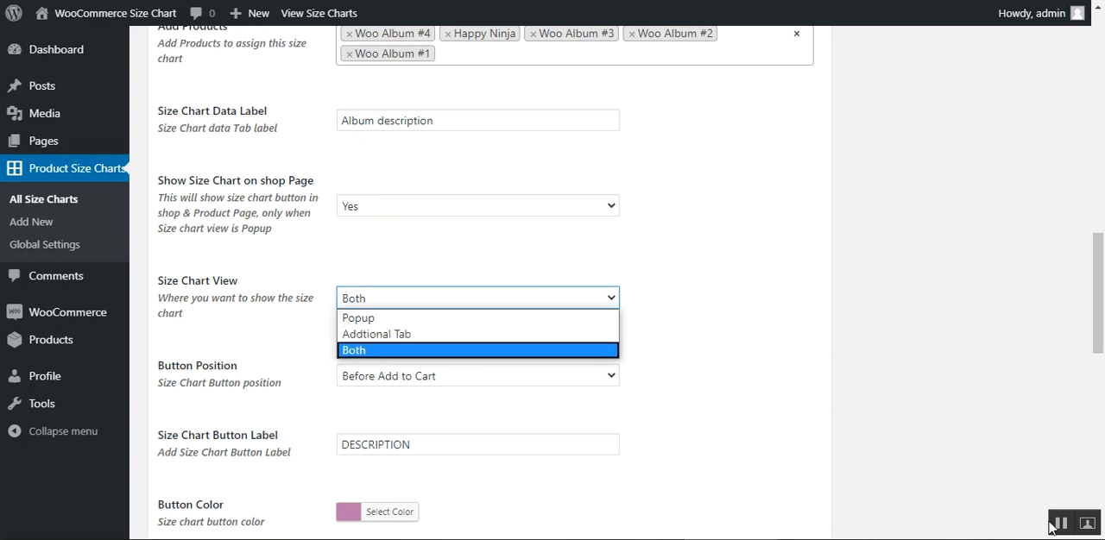
# - Review the album chart's button color, text color and border radius settings and its table border, header, text and background settings
pyautogui.scroll(-4, 551, 237)
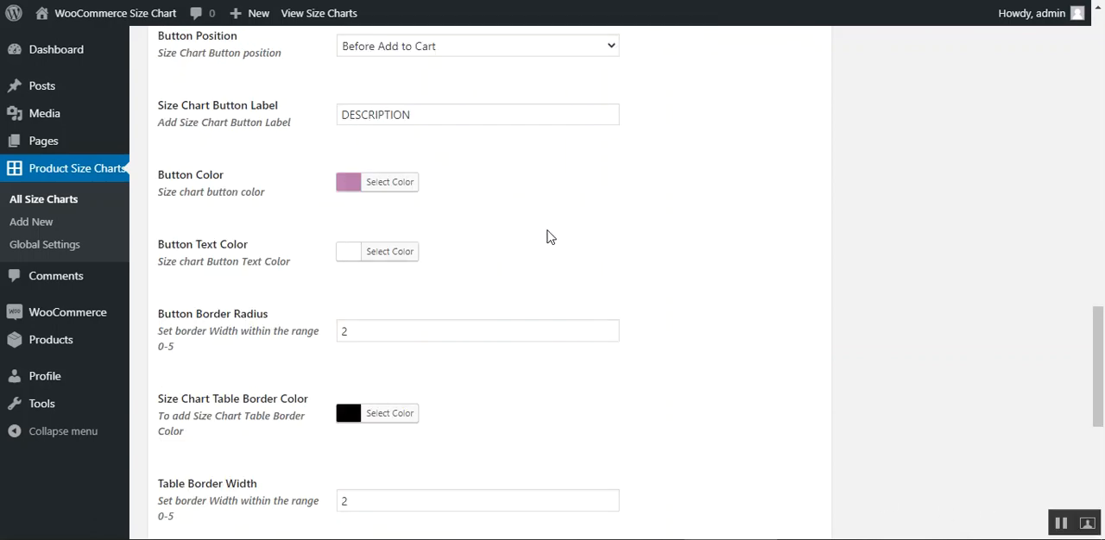
pyautogui.doubleClick(195, 178)
pyautogui.moveTo(179, 245); pyautogui.dragTo(247, 249)
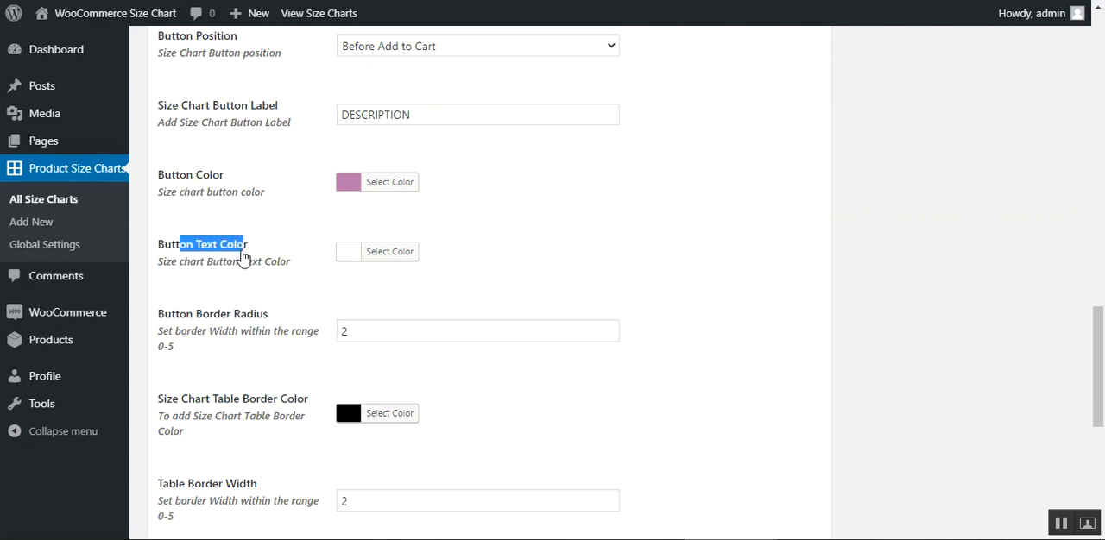
pyautogui.scroll(-2, 294, 274)
pyautogui.moveTo(173, 154); pyautogui.dragTo(264, 156)
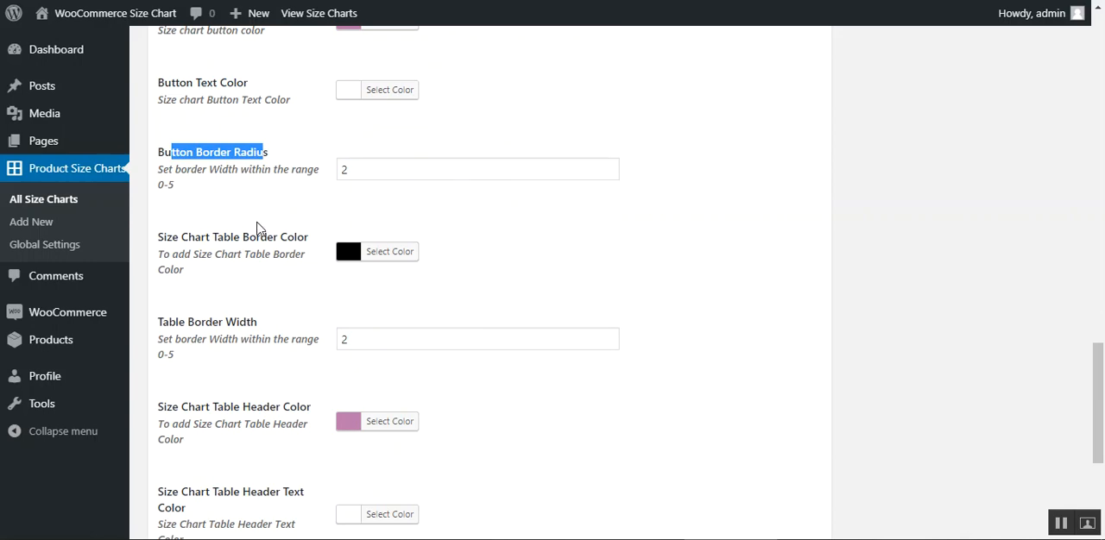
pyautogui.moveTo(164, 239); pyautogui.dragTo(279, 250)
pyautogui.click(393, 306)
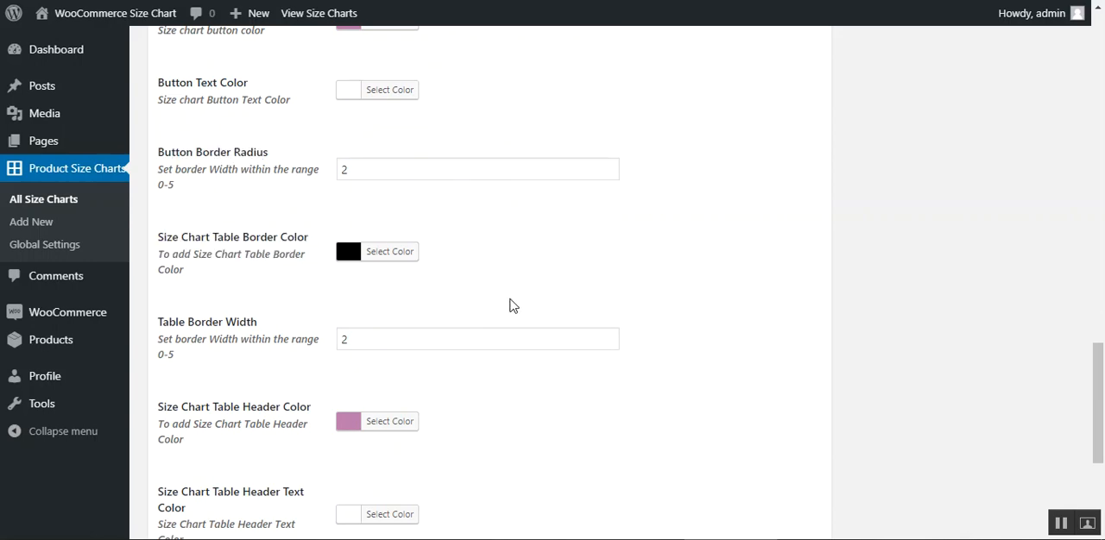
pyautogui.scroll(-3, 389, 323)
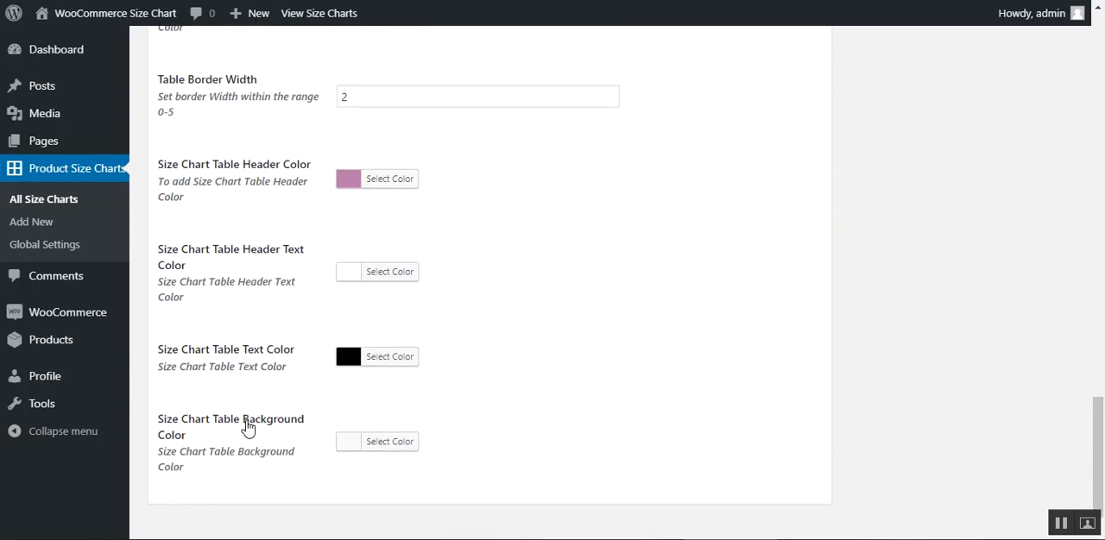
pyautogui.scroll(-1, 248, 423)
pyautogui.scroll(15, 250, 419)
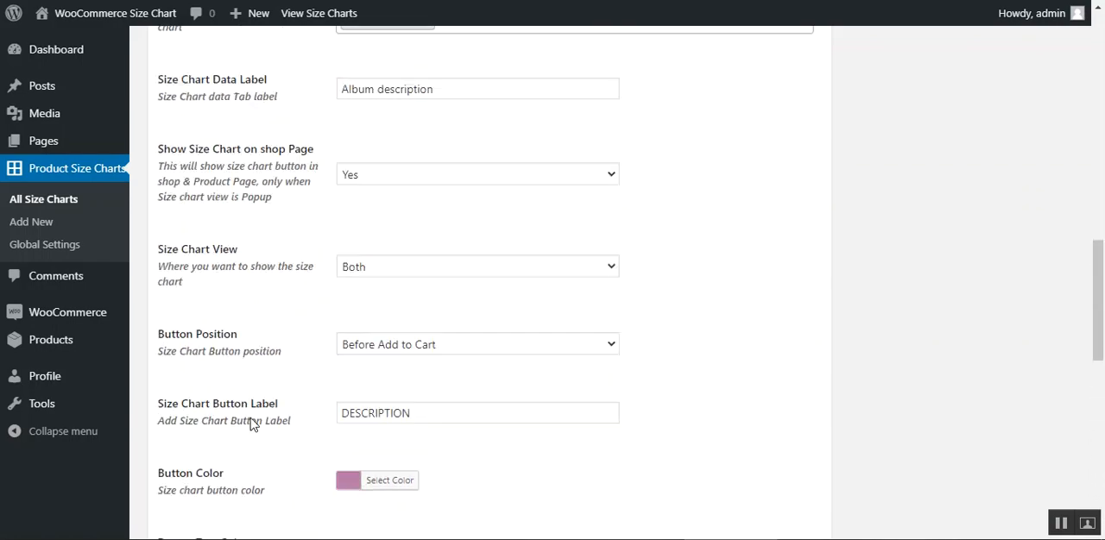
pyautogui.scroll(2, 253, 414)
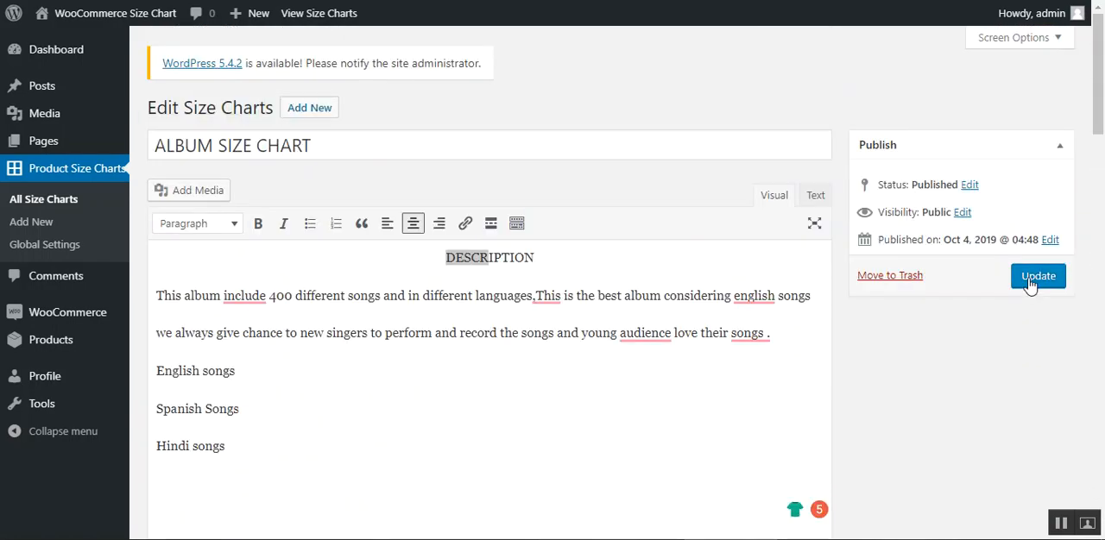
# - Open the Add New size chart form in a separate tab and place the cursor in its title field
pyautogui.rightClick(36, 227)
pyautogui.click(476, 196)
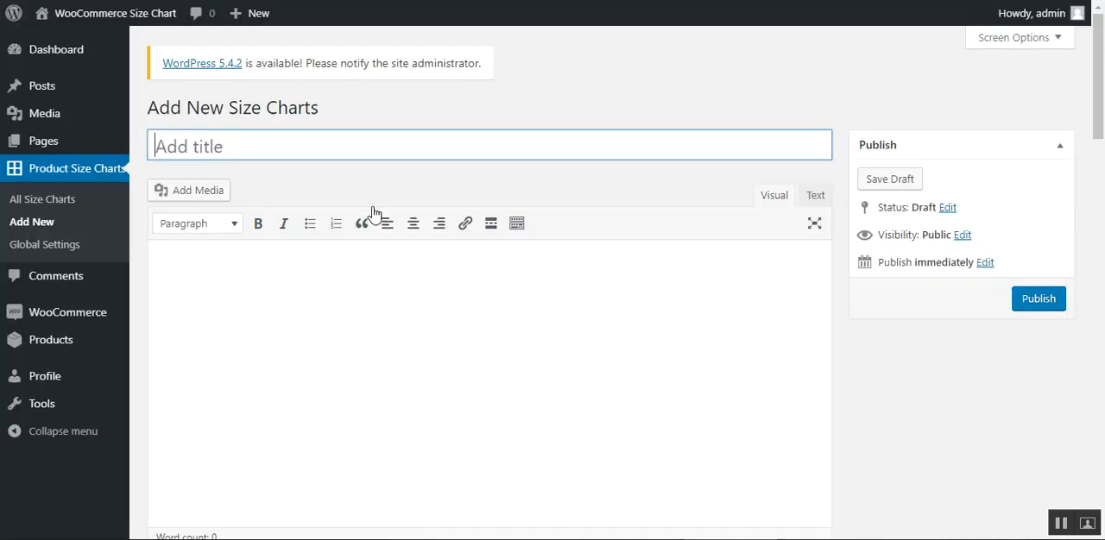
pyautogui.moveTo(202, 144); pyautogui.dragTo(463, 148)
pyautogui.click(289, 302)
pyautogui.moveTo(1088, 103)
pyautogui.mouseDown()
pyautogui.moveTo(1092, 168)
pyautogui.moveTo(1076, 221)
pyautogui.moveTo(1082, 97)
pyautogui.mouseUp()
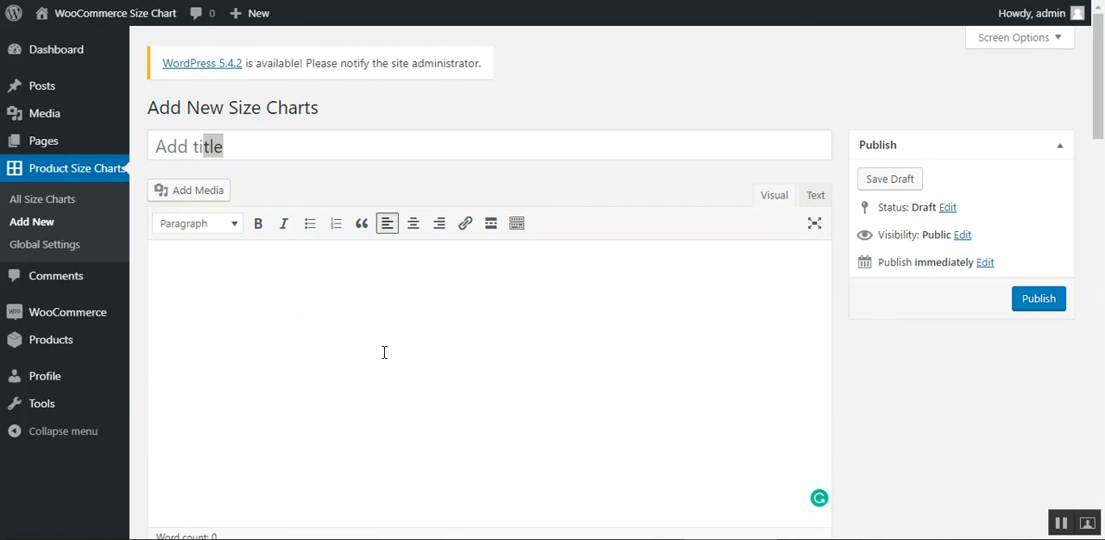
pyautogui.click(462, 141)
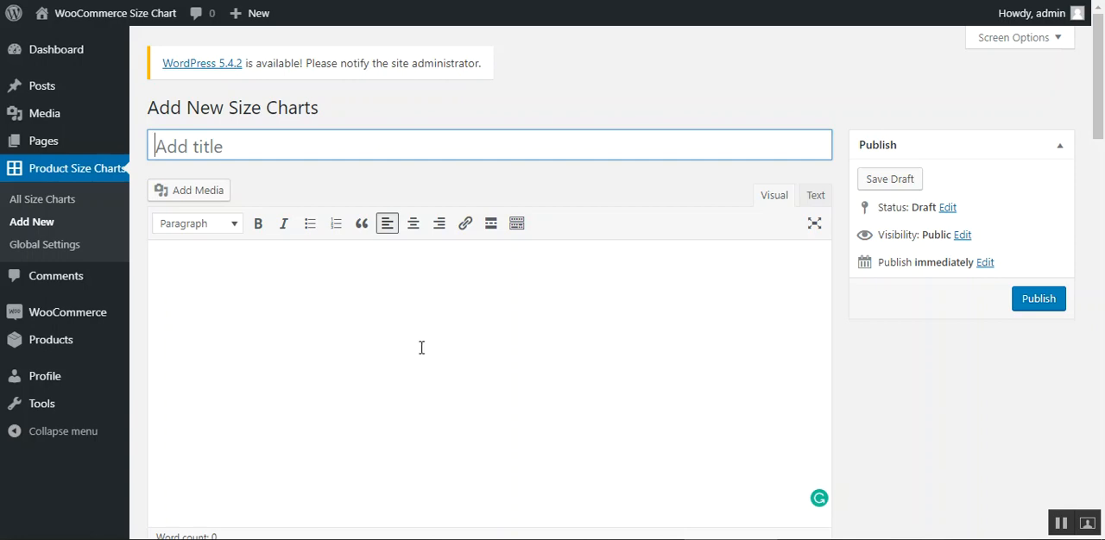
# - Build a table of two columns and two rows in the new size chart, adding and deleting one extra row
pyautogui.moveTo(1097, 78); pyautogui.dragTo(1093, 188)
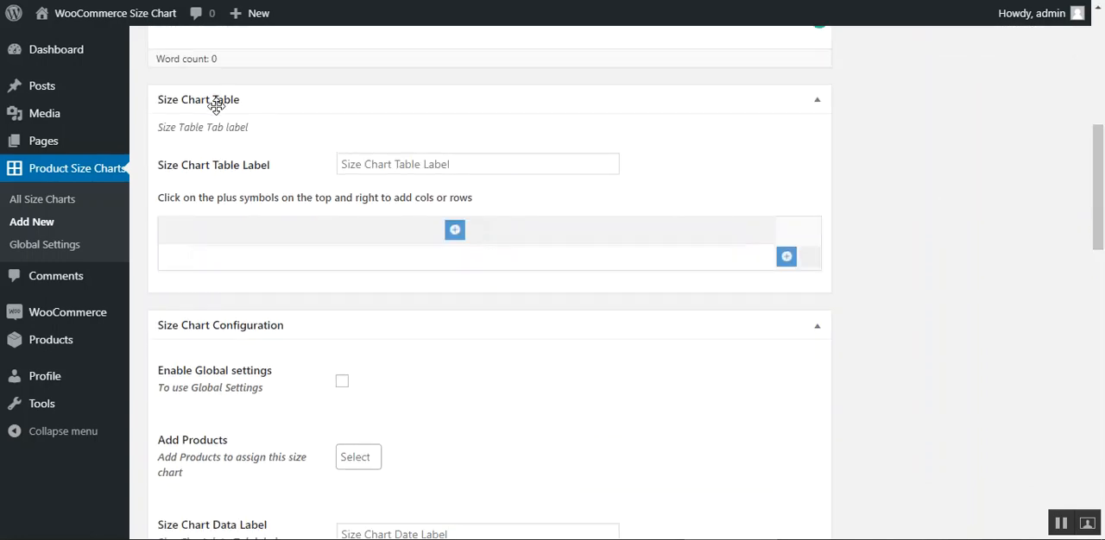
pyautogui.click(457, 233)
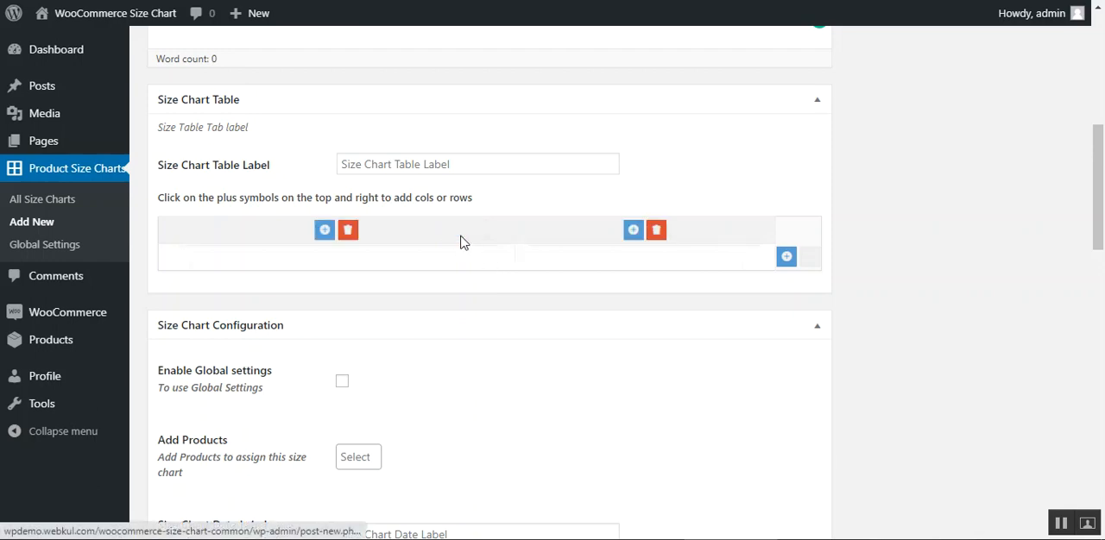
pyautogui.click(787, 258)
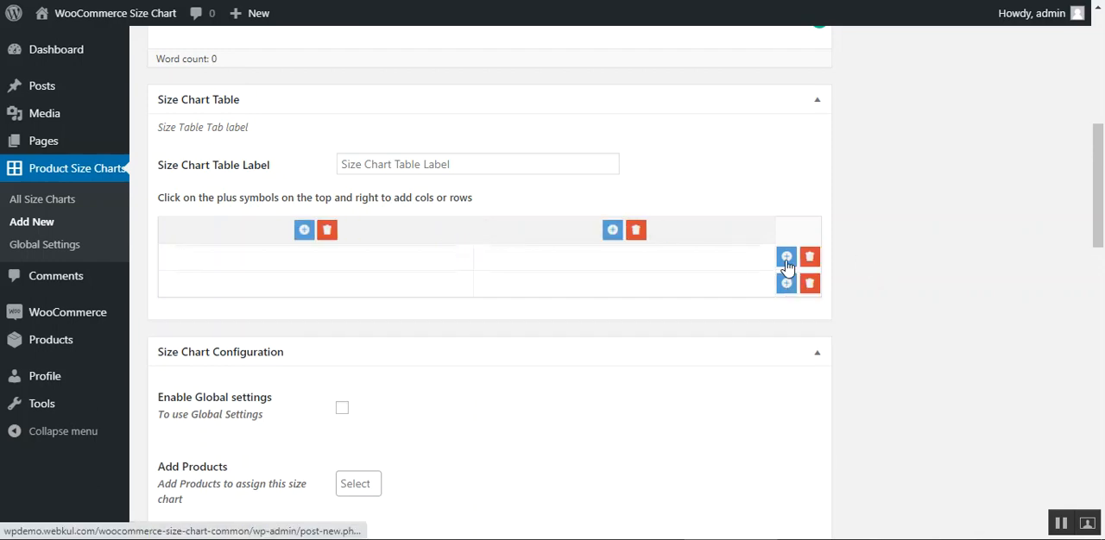
pyautogui.click(787, 259)
pyautogui.click(809, 310)
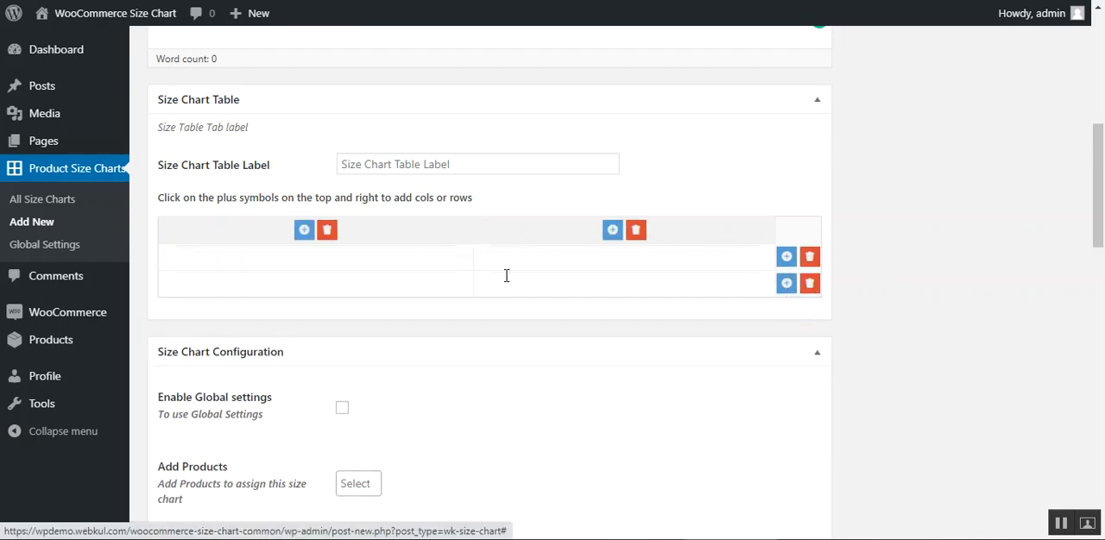
# - Fill the first row of the new size chart table with Language and English
pyautogui.click(288, 252)
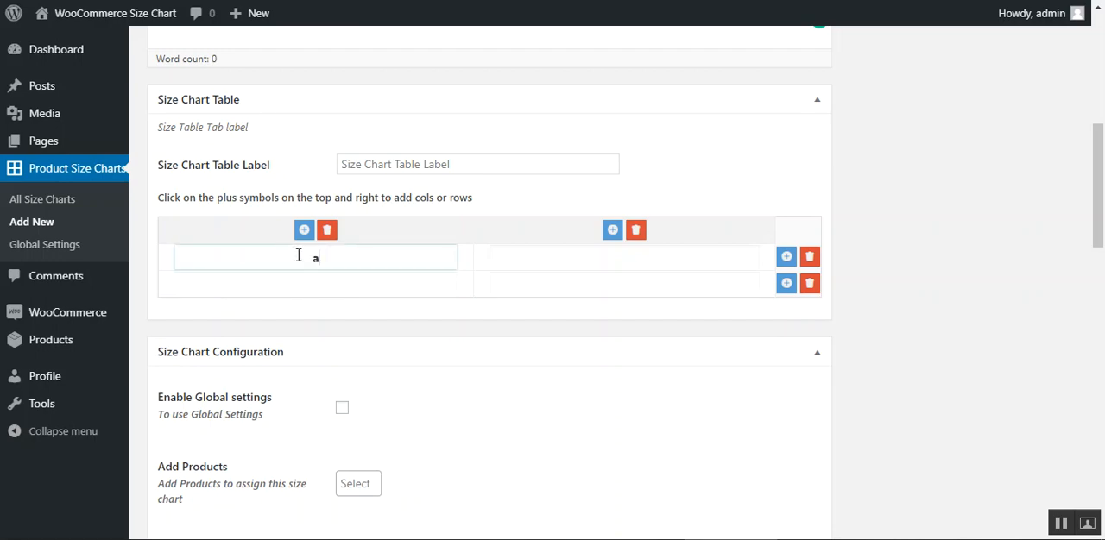
pyautogui.write('Language')
pyautogui.click(592, 261)
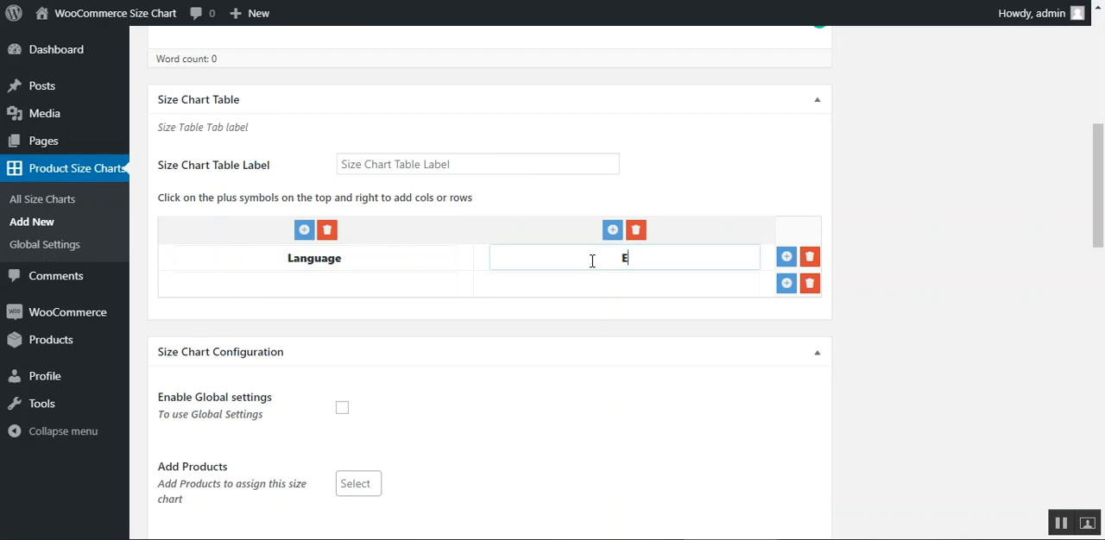
pyautogui.write('English')
pyautogui.click(923, 331)
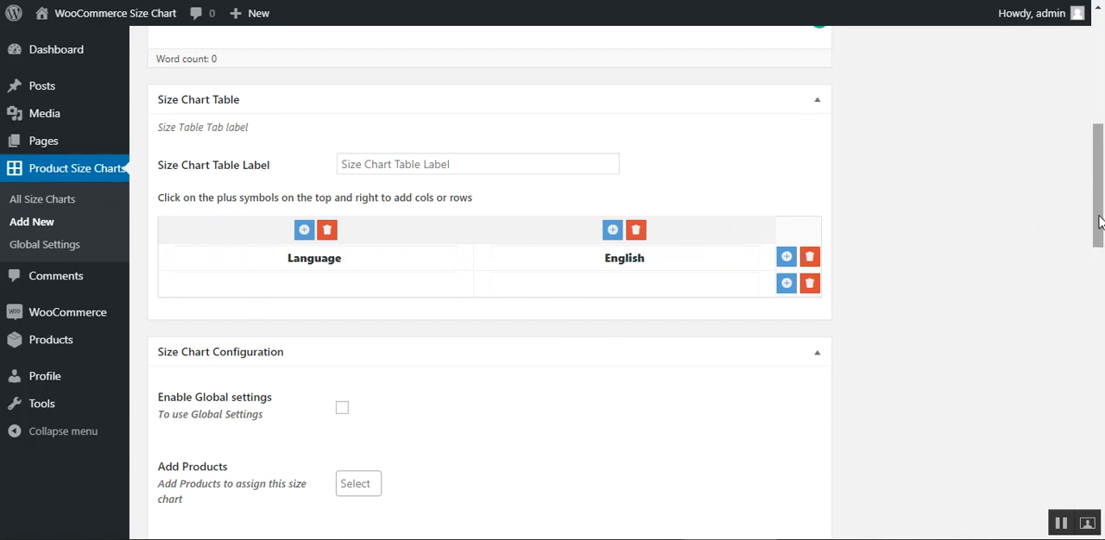
# - Look through the new chart's Size Chart Configuration settings and return to the title and publishing options
pyautogui.scroll(-1, 1094, 234)
pyautogui.scroll(-1, 1100, 234)
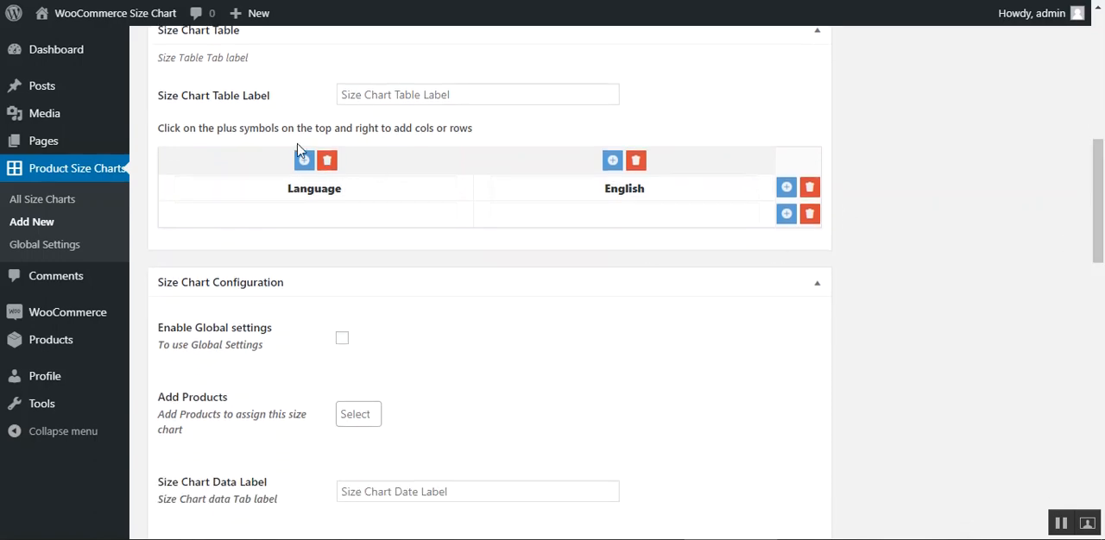
pyautogui.scroll(-2, 1100, 200)
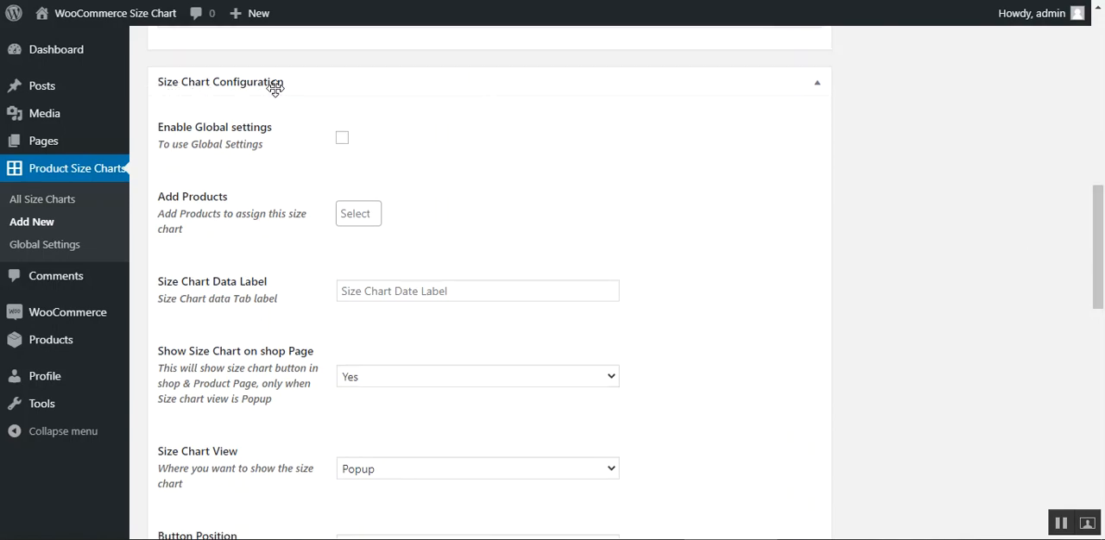
pyautogui.scroll(-1, 1102, 262)
pyautogui.moveTo(1103, 261); pyautogui.dragTo(1086, 65)
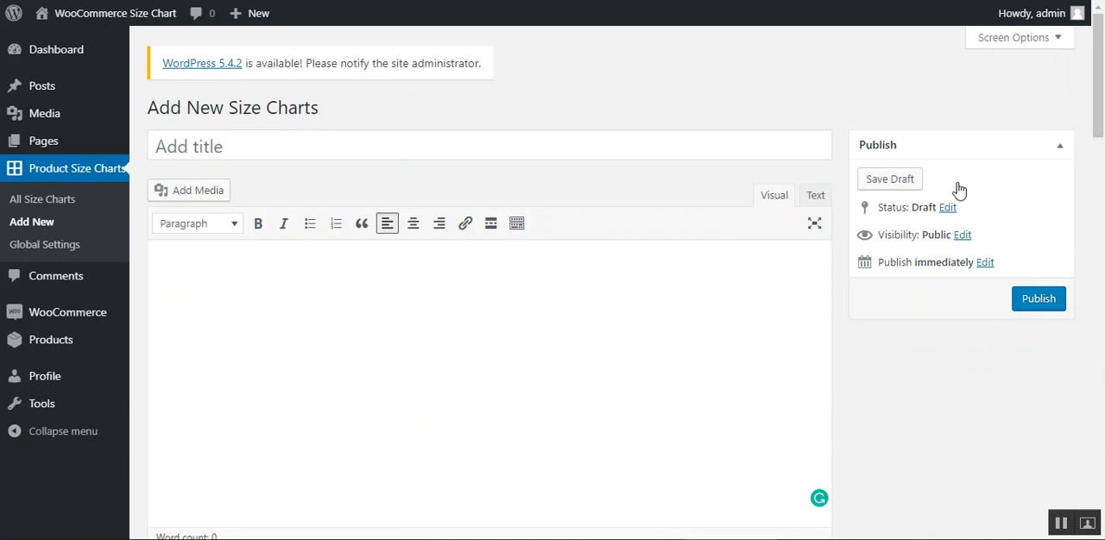
# - Open the European Size Chart from the list of all size charts and examine the products assigned to it
pyautogui.moveTo(1097, 121)
pyautogui.mouseDown()
pyautogui.moveTo(1095, 513)
pyautogui.moveTo(1096, 112)
pyautogui.mouseUp()
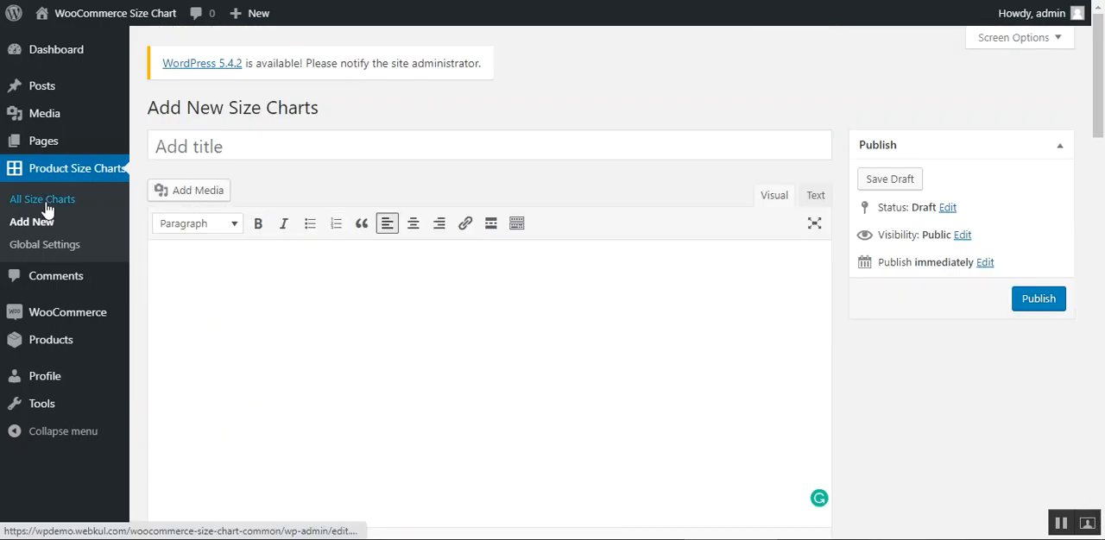
pyautogui.click(44, 245)
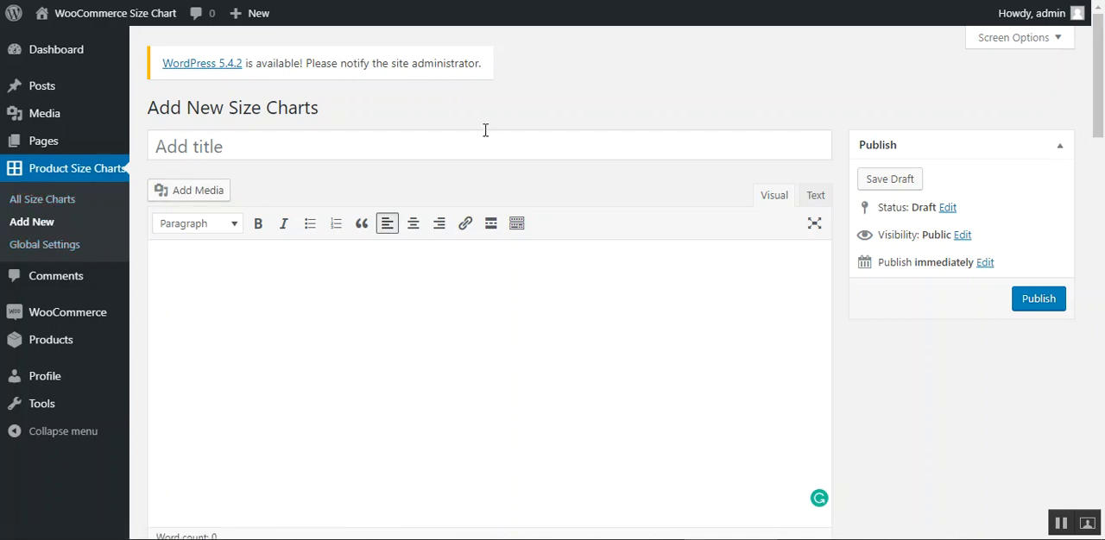
pyautogui.click(52, 207)
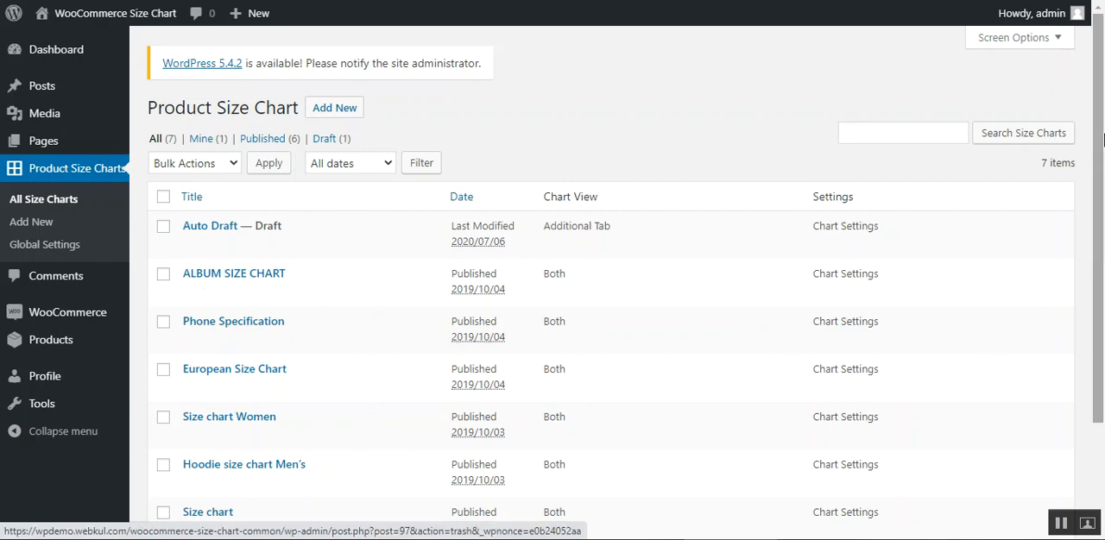
pyautogui.scroll(-2, 356, 212)
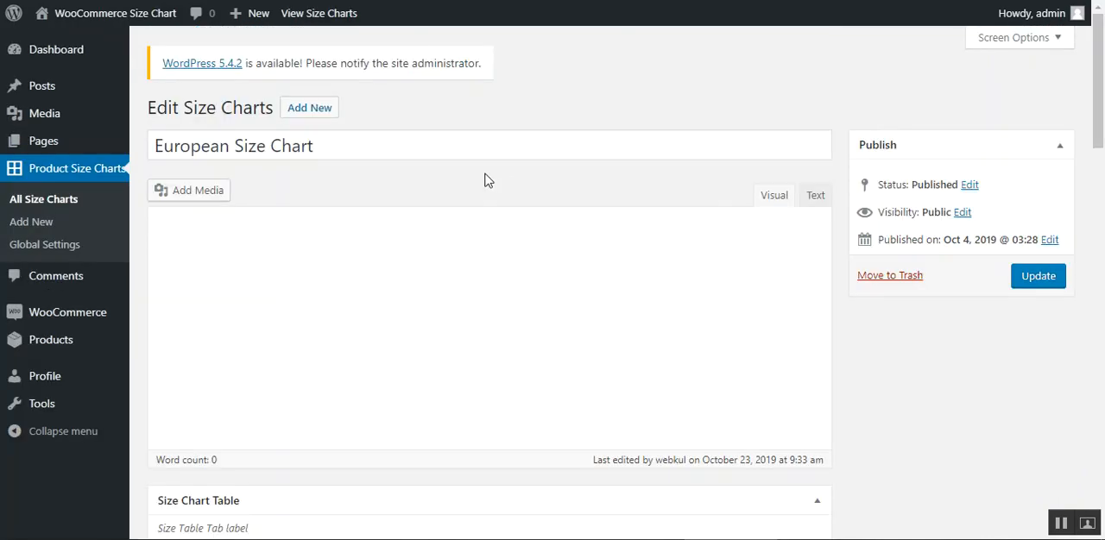
pyautogui.moveTo(1101, 84); pyautogui.dragTo(1104, 219)
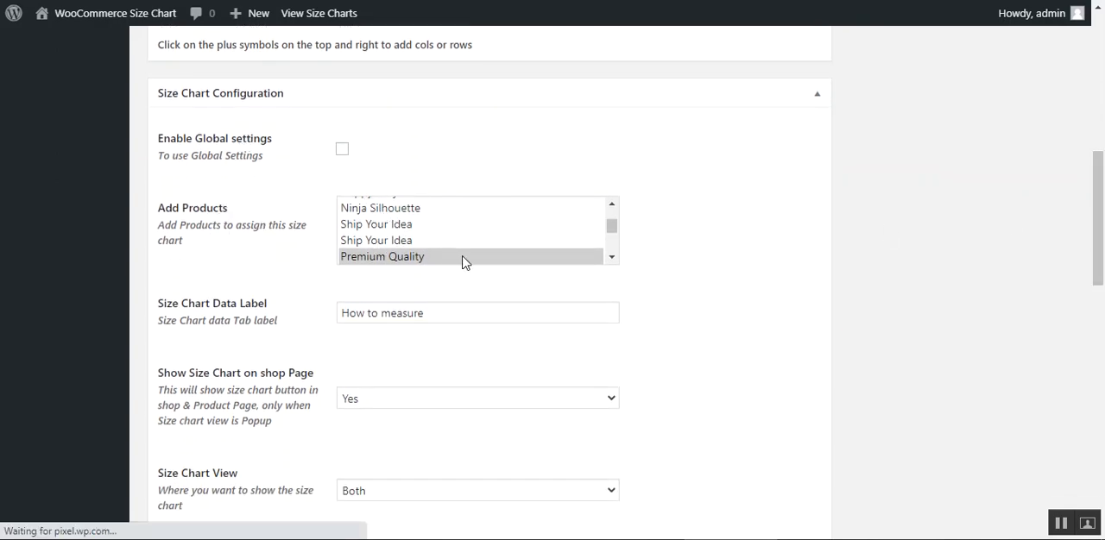
pyautogui.click(574, 257)
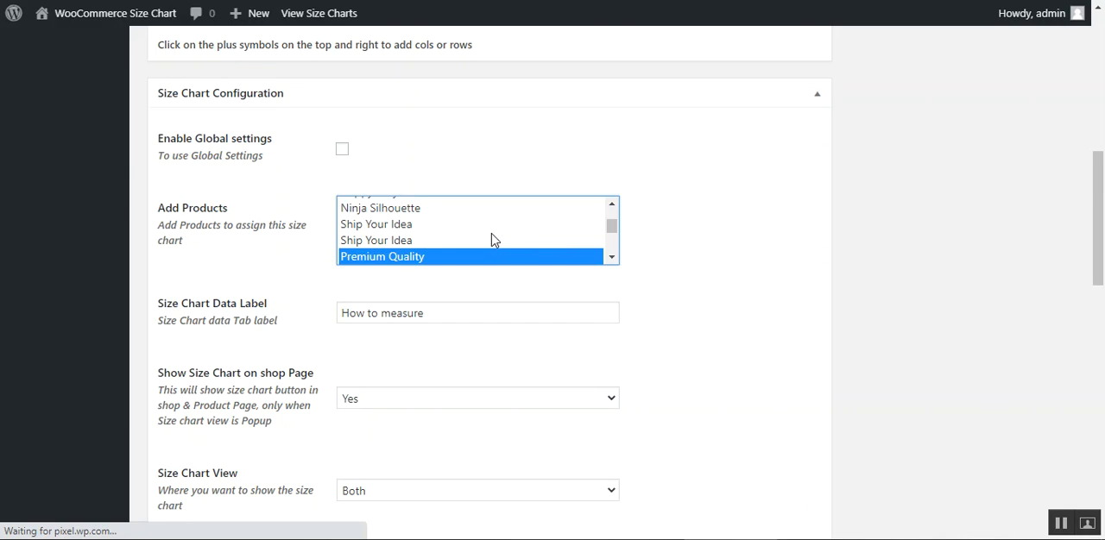
pyautogui.moveTo(1098, 160); pyautogui.dragTo(1098, 45)
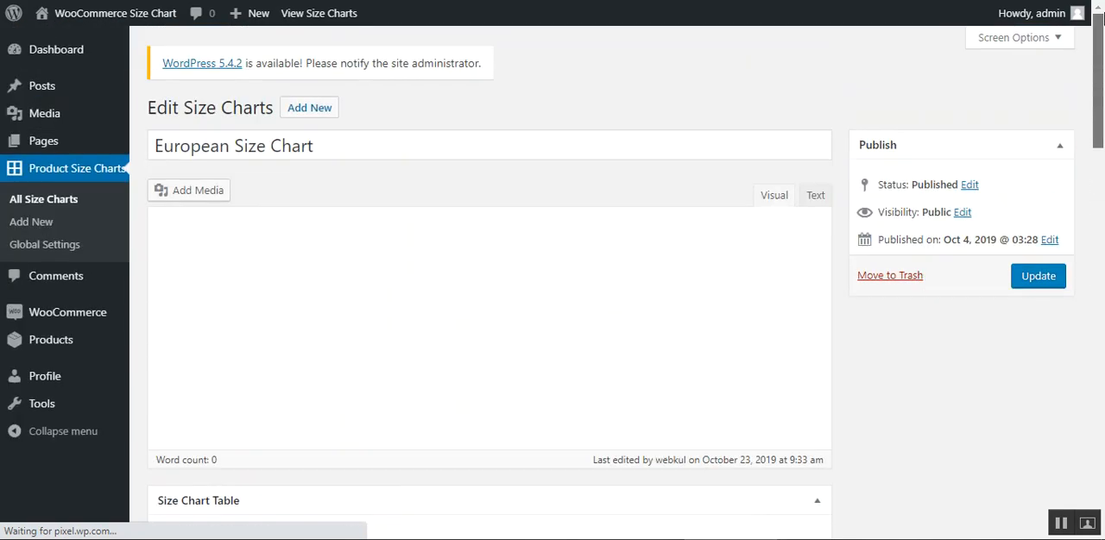
# - Open a blank Add New size chart form and go to the Add Products setting in its Size Chart Configuration
pyautogui.click(24, 225)
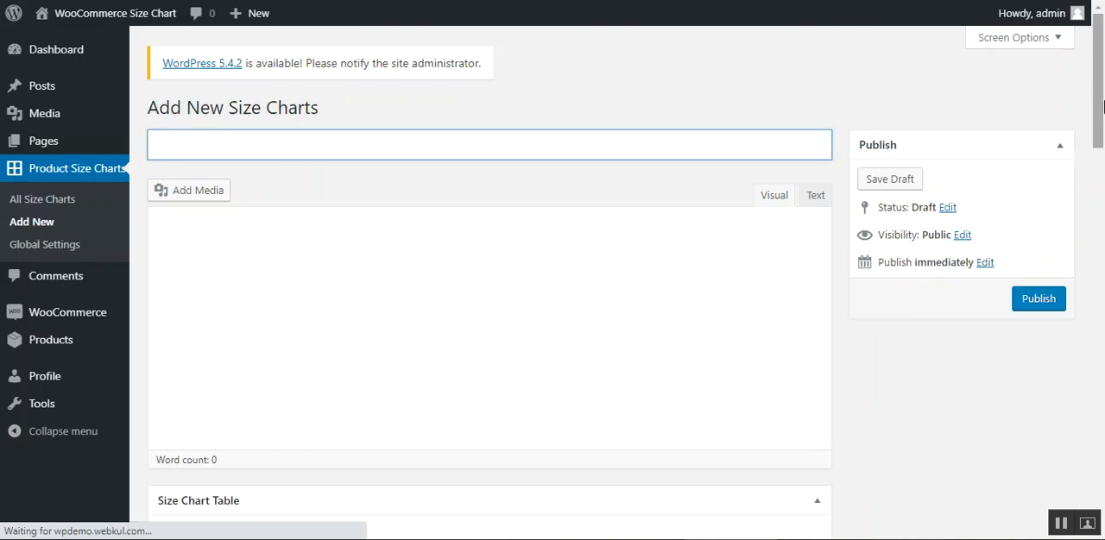
pyautogui.moveTo(1103, 105); pyautogui.dragTo(265, 271)
pyautogui.moveTo(1102, 130); pyautogui.dragTo(1103, 333)
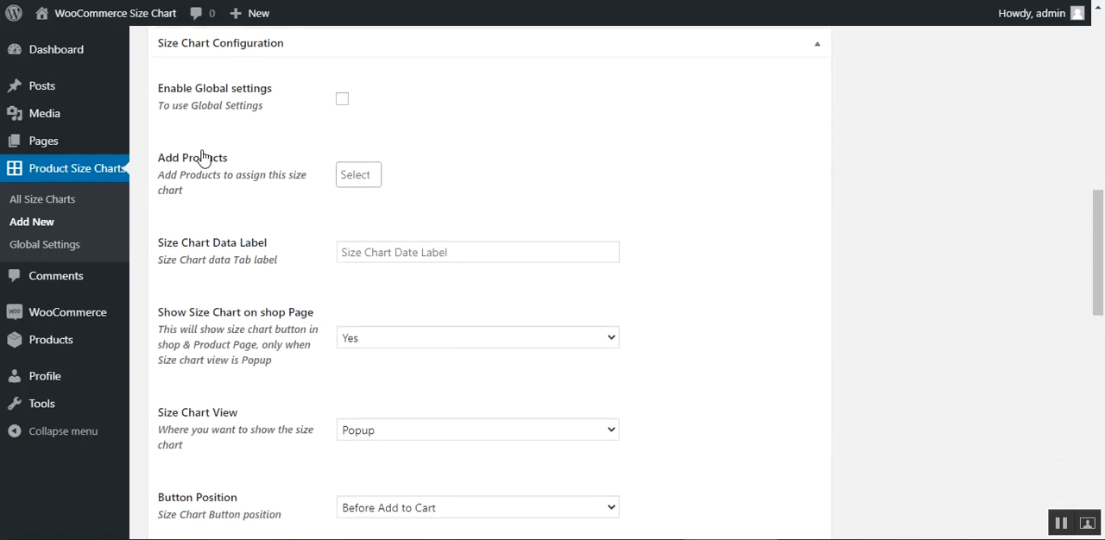
pyautogui.moveTo(164, 160); pyautogui.dragTo(232, 163)
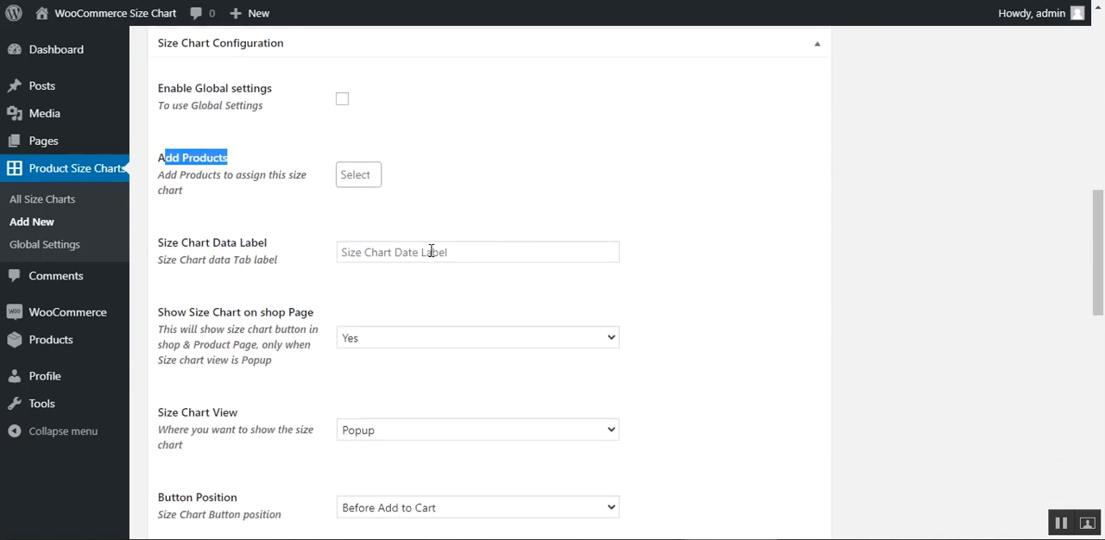
pyautogui.moveTo(1098, 250)
pyautogui.mouseDown()
pyautogui.moveTo(1102, 45)
pyautogui.moveTo(1098, 233)
pyautogui.mouseUp()
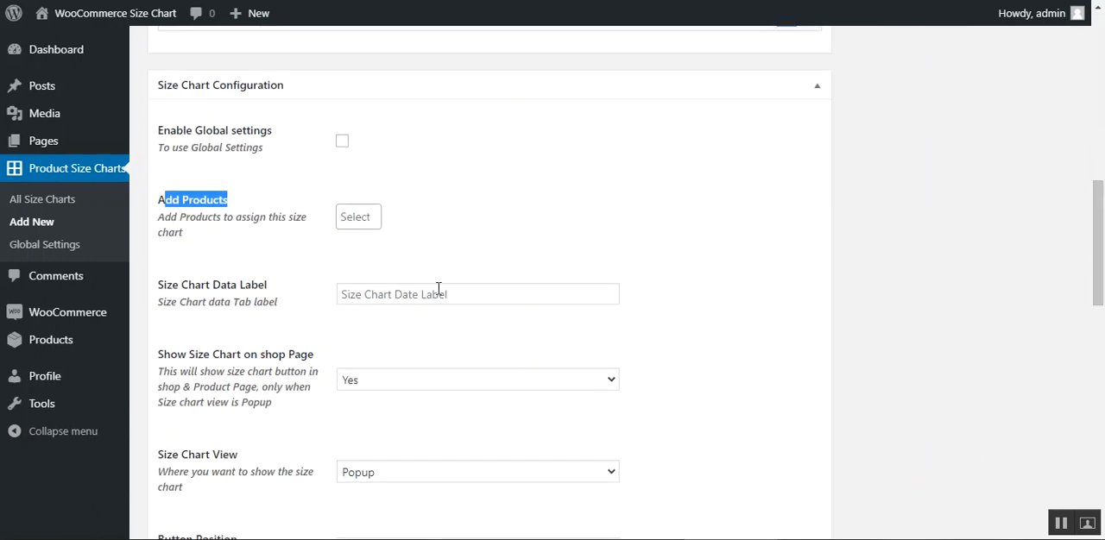
# - Assign Woo Album #4, both Happy Ninja products and Ninja Silhouette to the new size chart
pyautogui.click(360, 221)
pyautogui.click(354, 283)
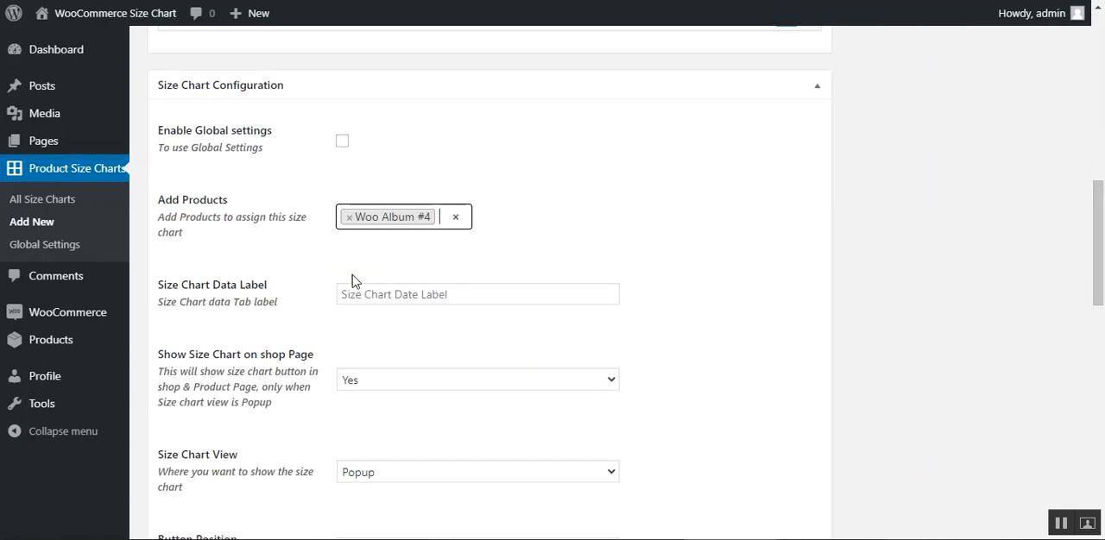
pyautogui.click(447, 217)
pyautogui.click(418, 329)
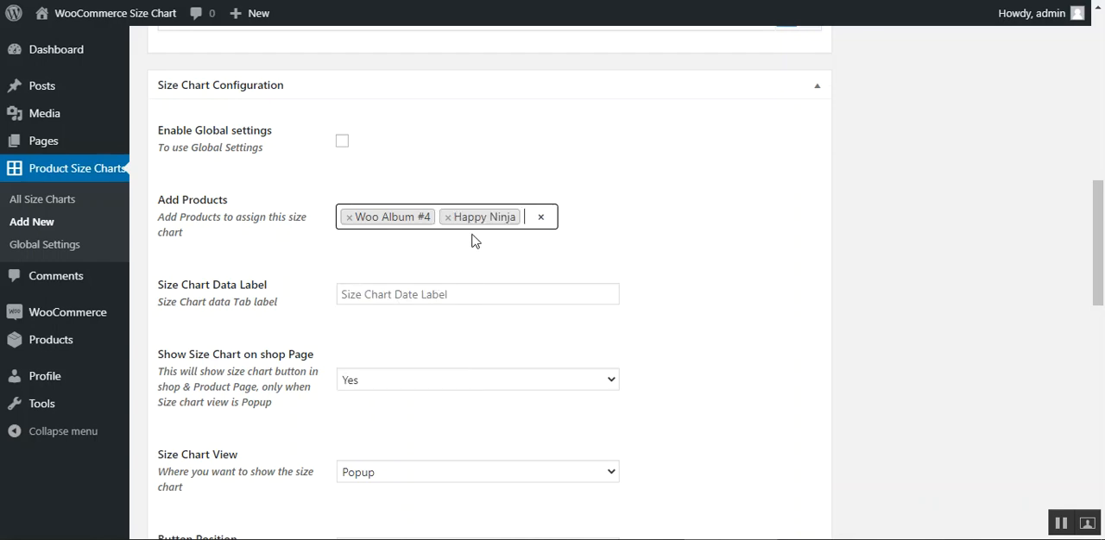
pyautogui.click(531, 221)
pyautogui.scroll(-1, 510, 328)
pyautogui.click(494, 369)
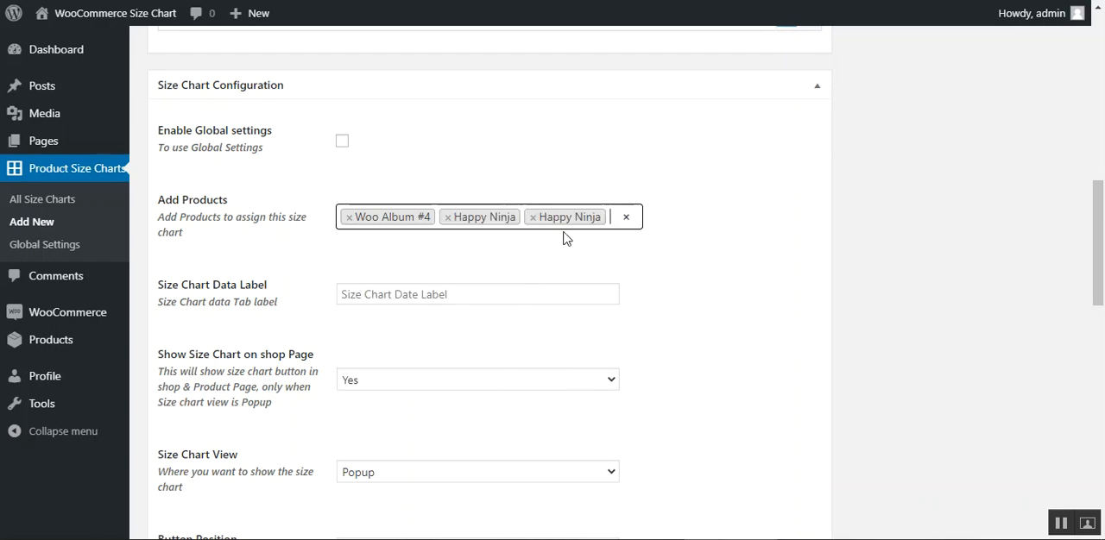
pyautogui.click(612, 217)
pyautogui.click(486, 390)
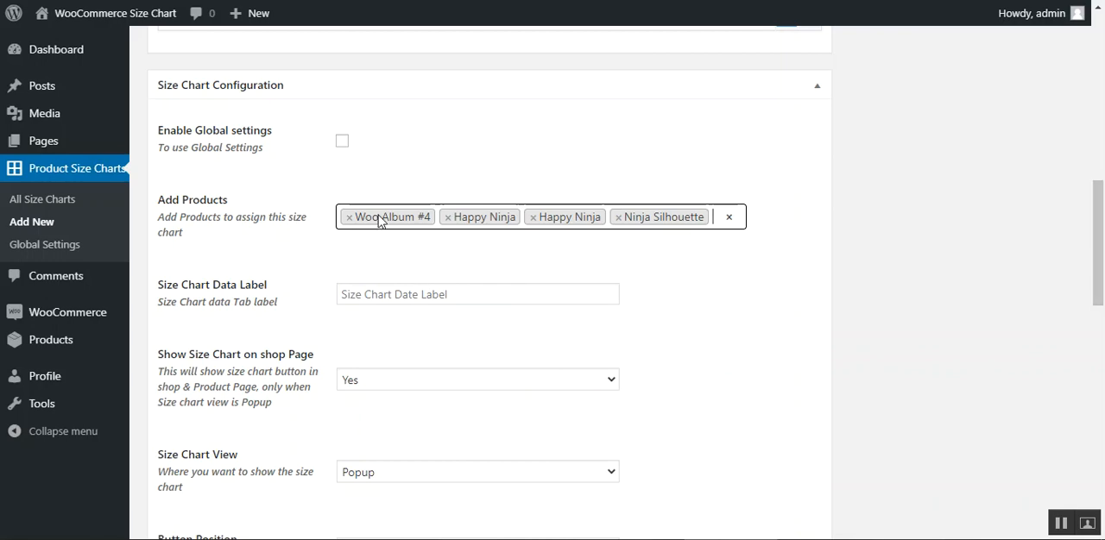
# - Open the size chart plugin's Global Settings page in a separate tab
pyautogui.scroll(-2, 1062, 228)
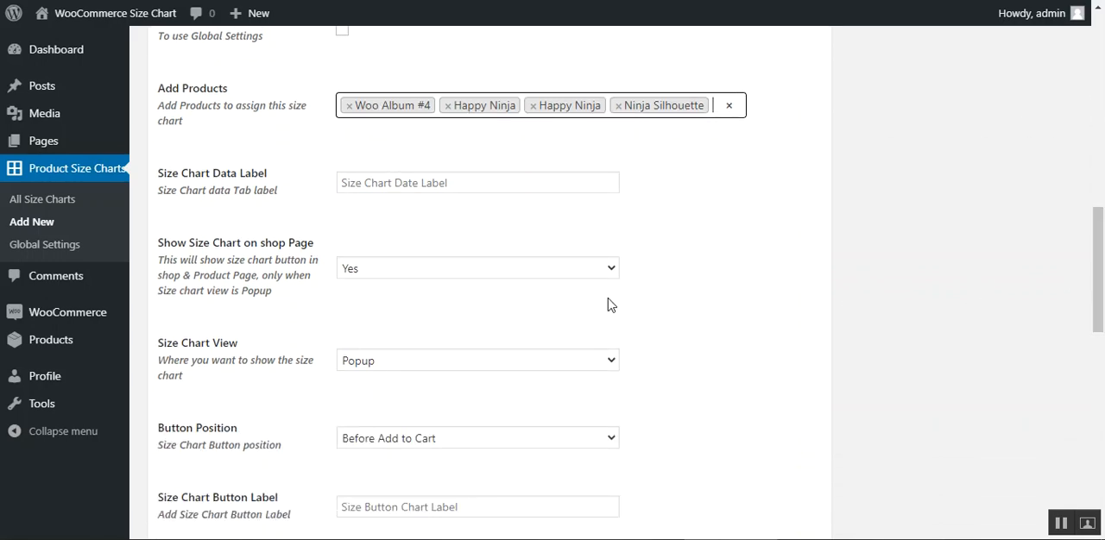
pyautogui.rightClick(52, 250)
pyautogui.click(85, 256)
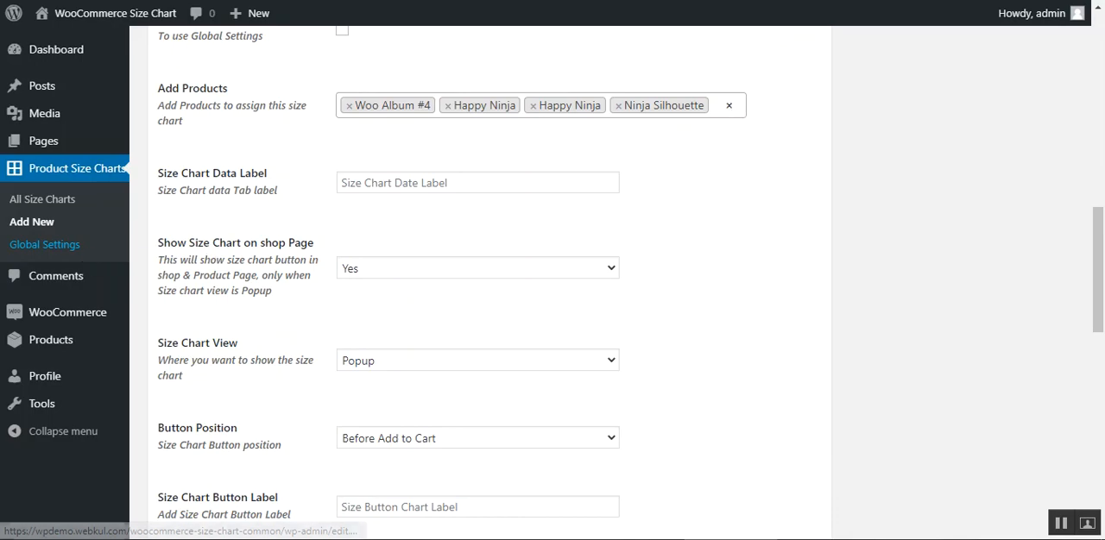
pyautogui.click(647, 0)
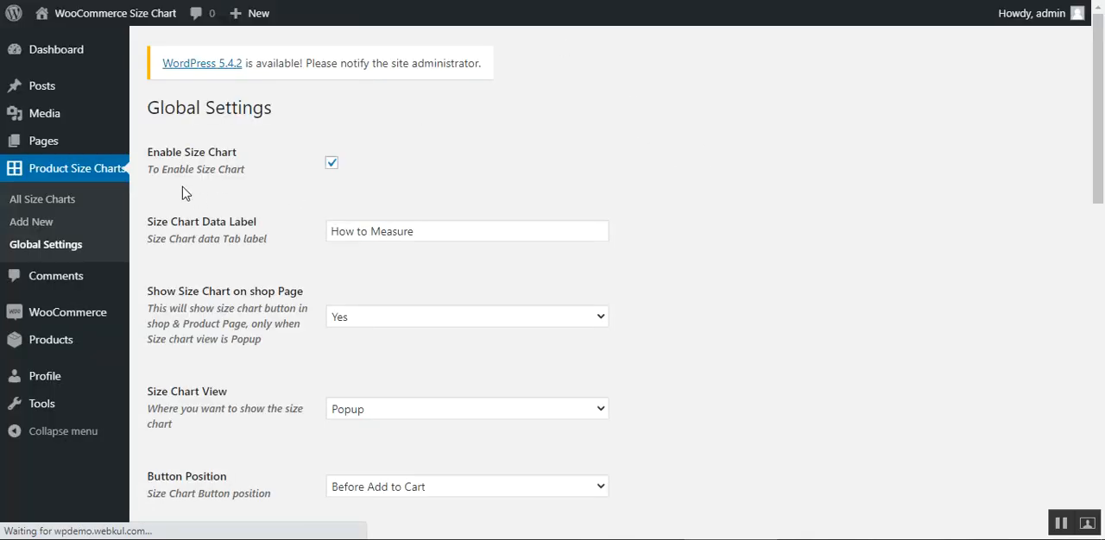
# - Compare the Size Chart Data Label in Global Settings with the matching tab in the hoodie product's size chart popup
pyautogui.scroll(-1, 1103, 140)
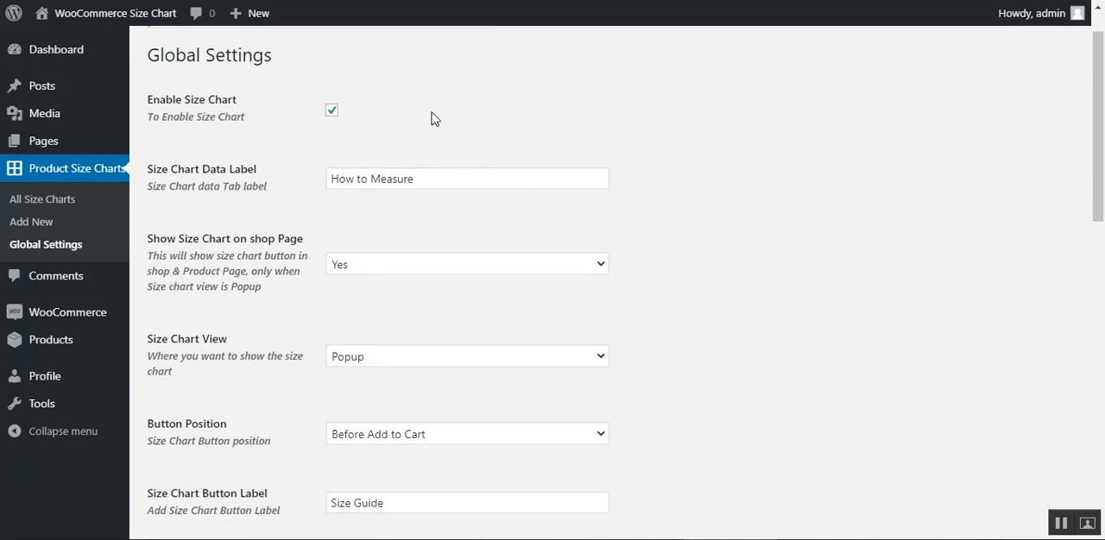
pyautogui.moveTo(156, 175); pyautogui.dragTo(257, 173)
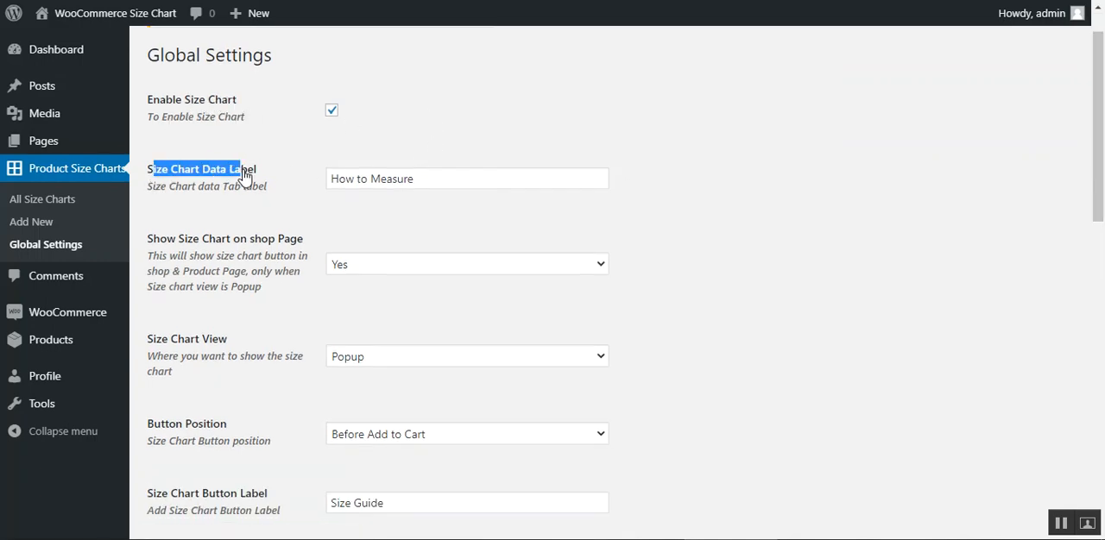
pyautogui.click(318, 226)
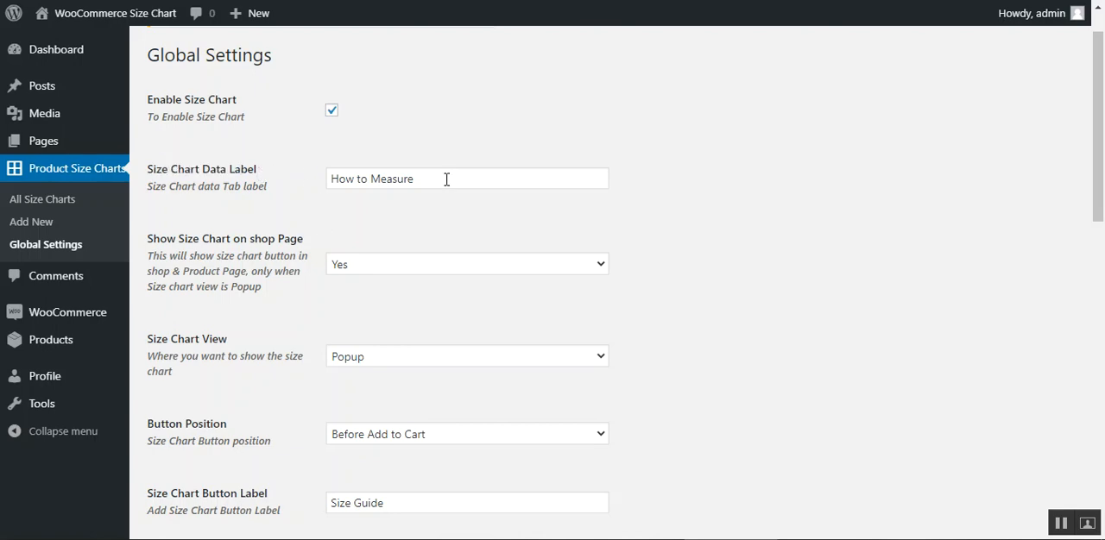
pyautogui.moveTo(446, 178); pyautogui.dragTo(311, 192)
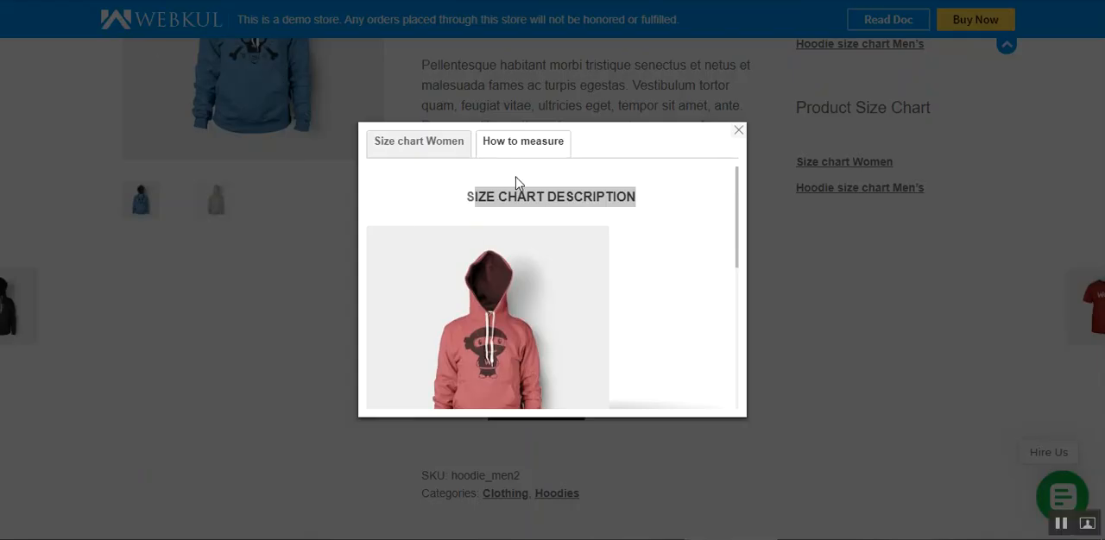
pyautogui.click(516, 177)
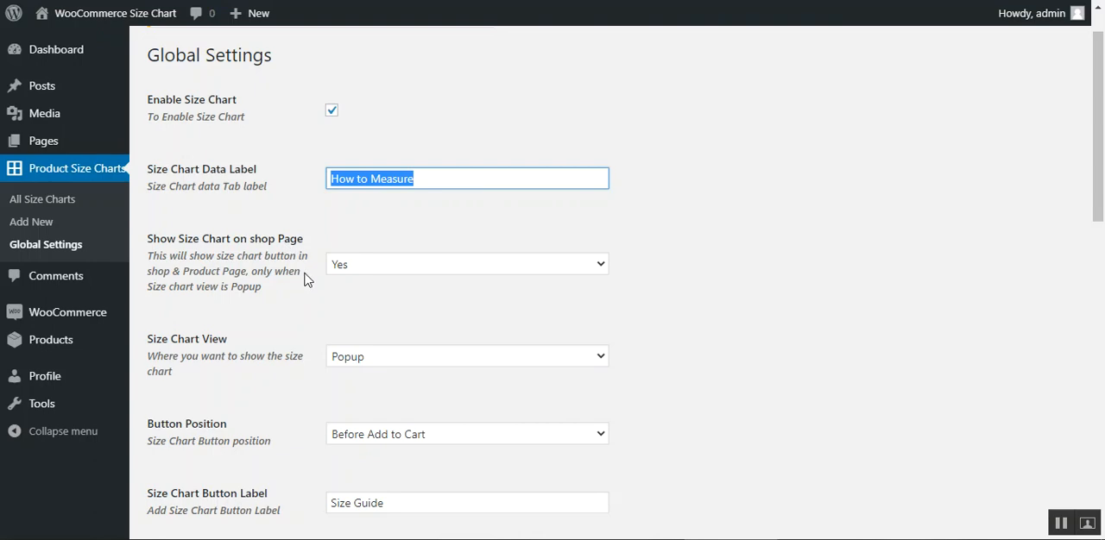
pyautogui.click(336, 240)
# - Examine the global options for showing the chart on the shop page, the Size Chart View and the Button Position
pyautogui.scroll(-2, 336, 240)
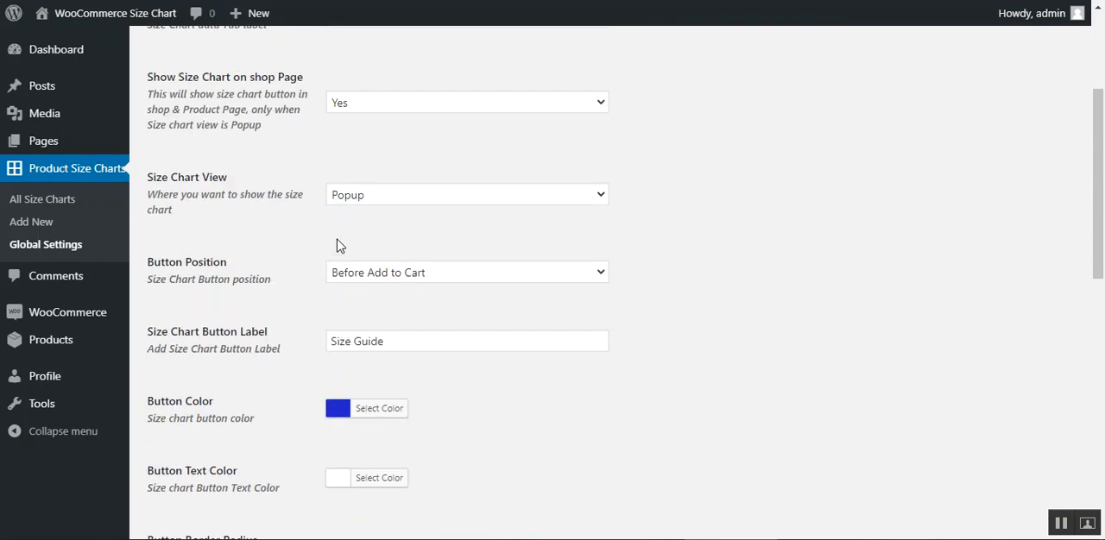
pyautogui.scroll(2, 336, 240)
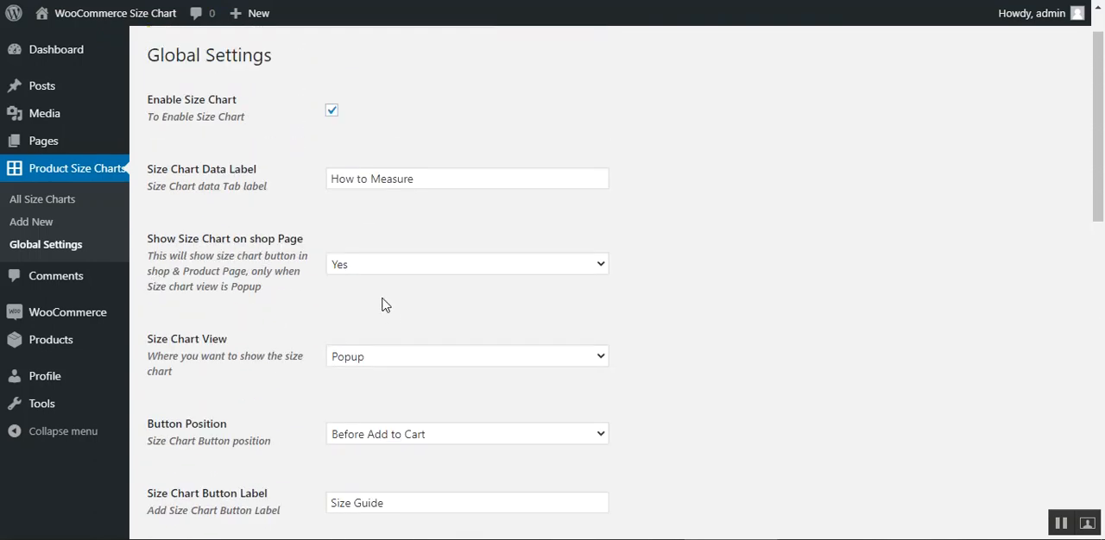
pyautogui.scroll(-2, 448, 289)
pyautogui.moveTo(162, 178); pyautogui.dragTo(230, 184)
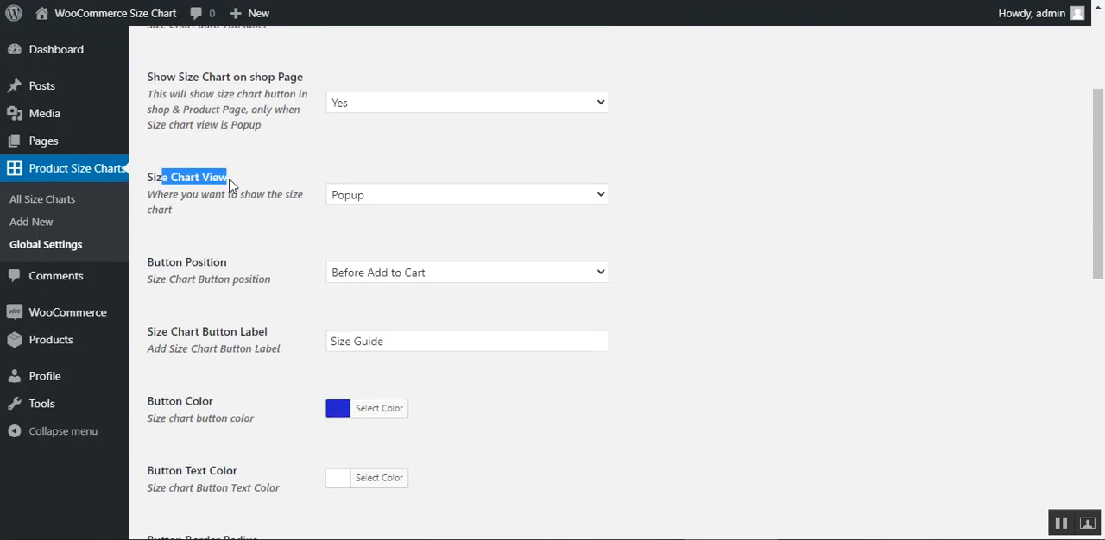
pyautogui.click(406, 203)
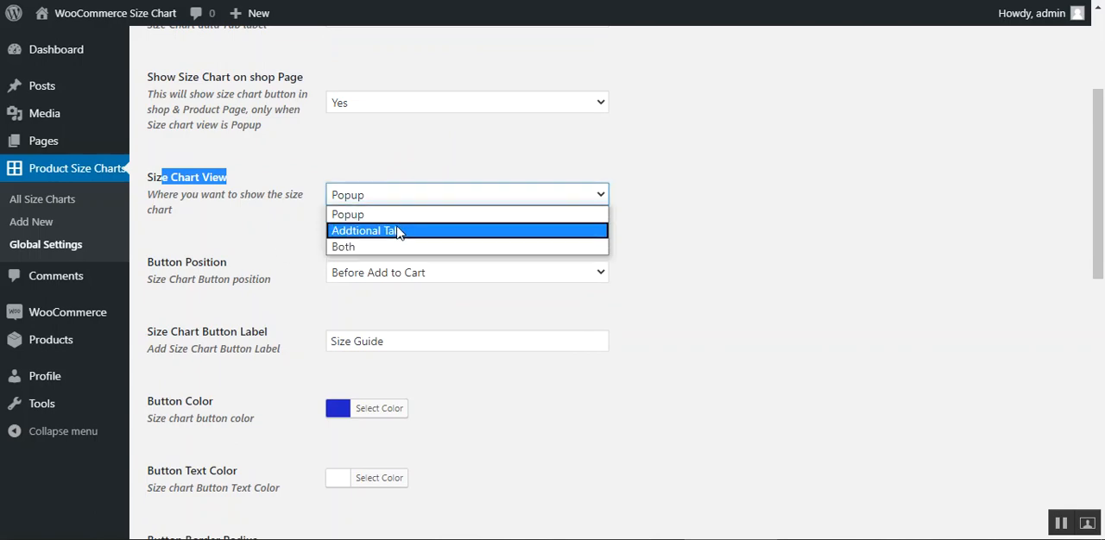
pyautogui.press('Up')
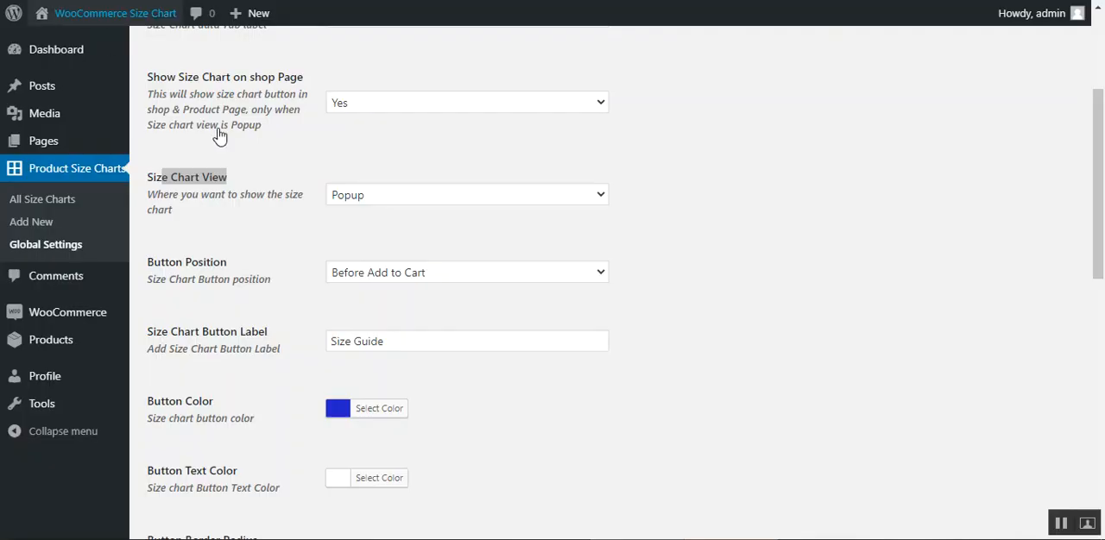
pyautogui.scroll(-2, 276, 293)
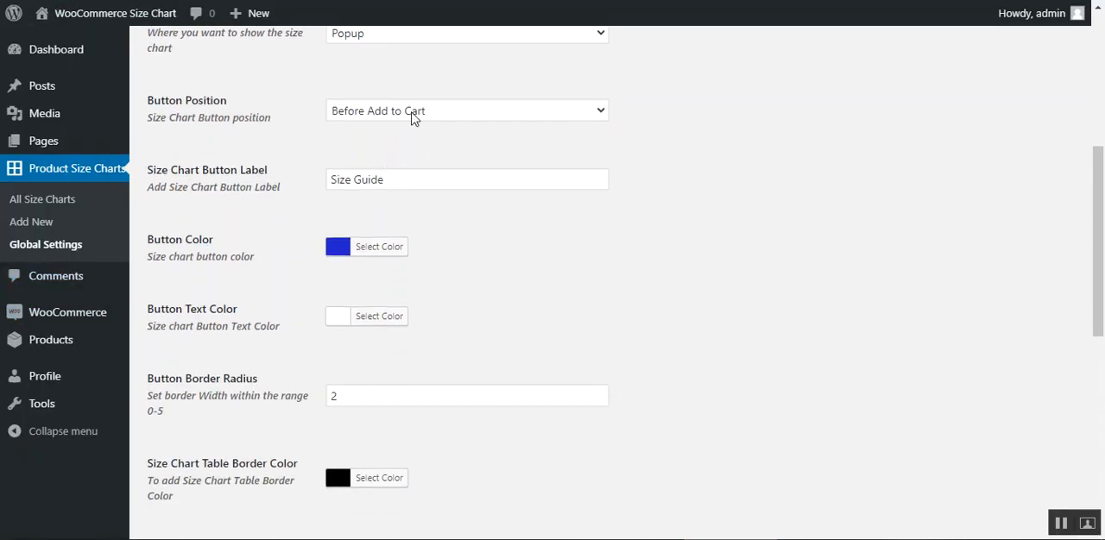
pyautogui.click(412, 118)
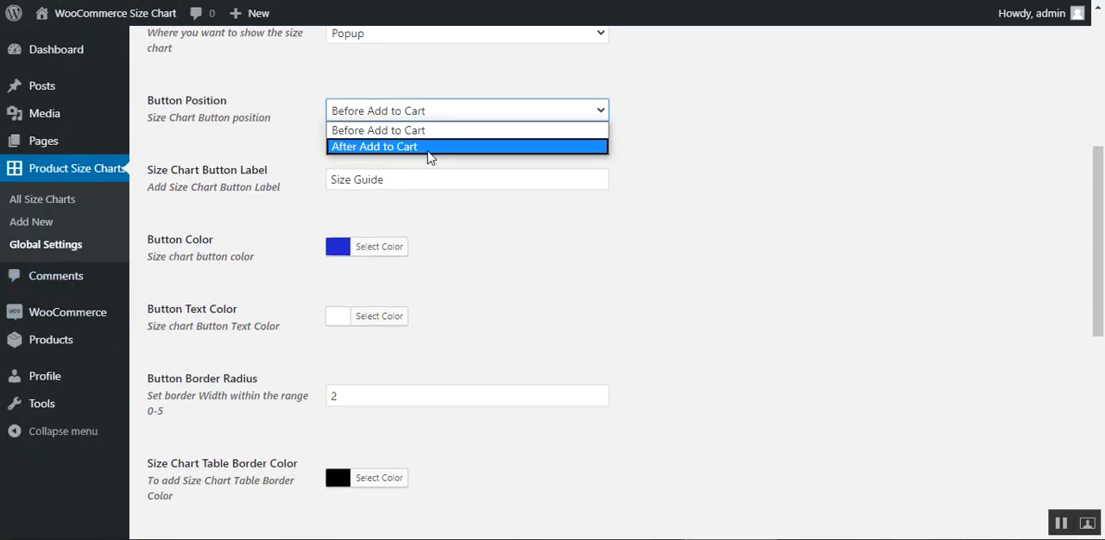
pyautogui.click(595, 180)
# - Review the global button label, button text color, border radius and table styling settings through the end of the page
pyautogui.moveTo(153, 171); pyautogui.dragTo(265, 188)
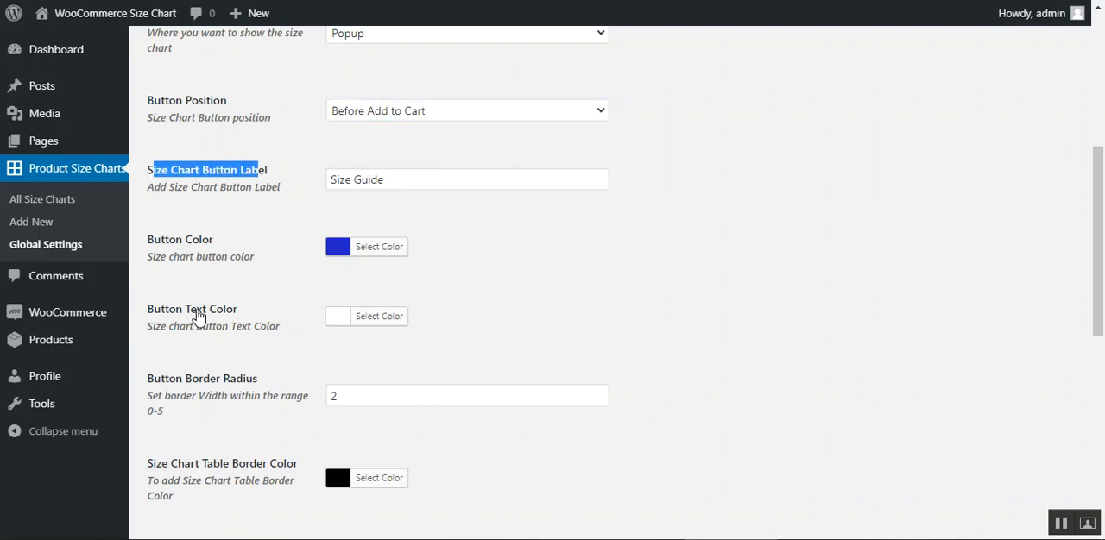
pyautogui.moveTo(176, 312); pyautogui.dragTo(225, 312)
pyautogui.scroll(-3, 229, 293)
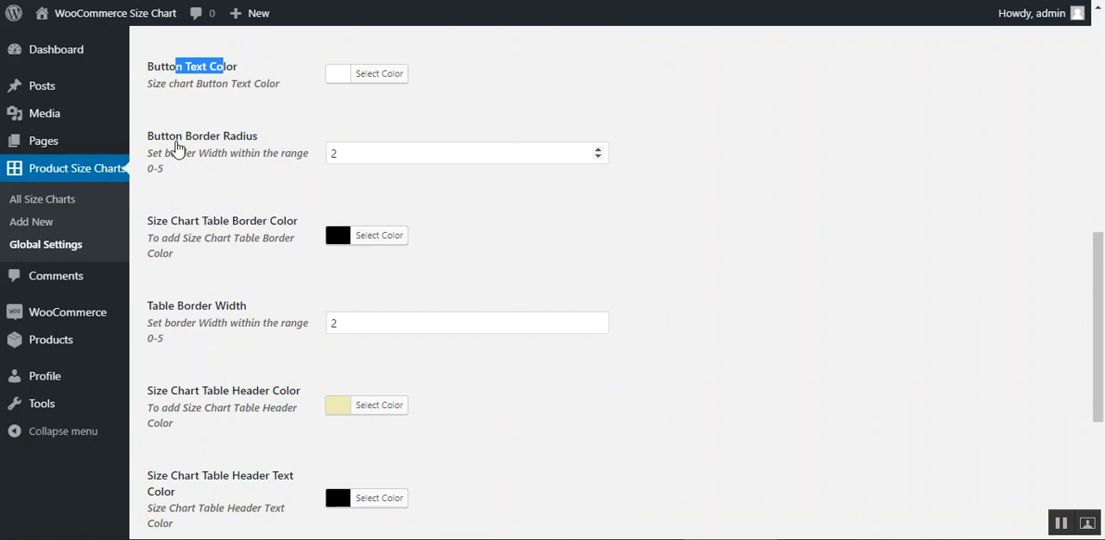
pyautogui.moveTo(169, 140); pyautogui.dragTo(243, 140)
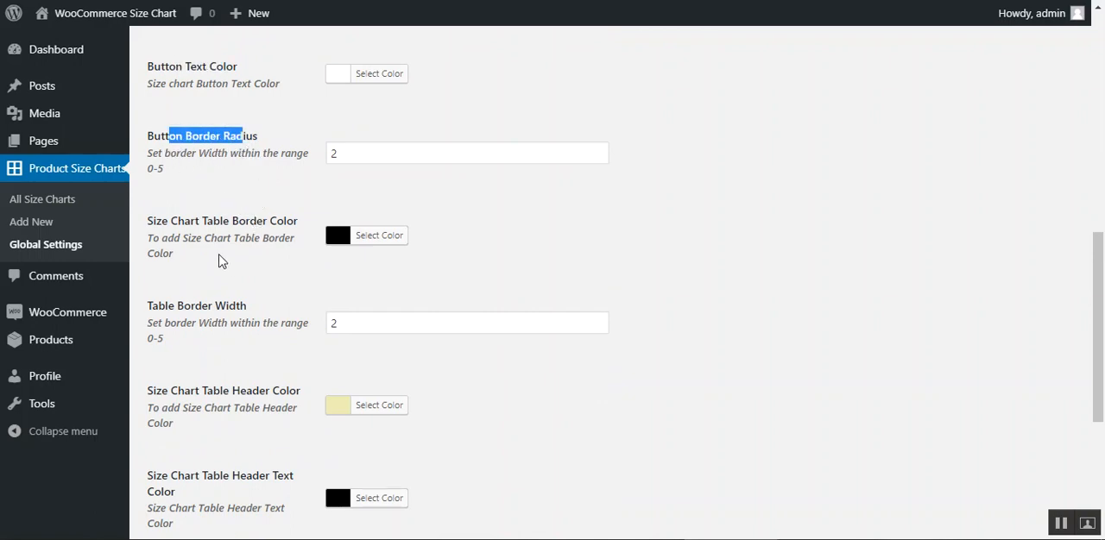
pyautogui.moveTo(177, 222); pyautogui.dragTo(270, 223)
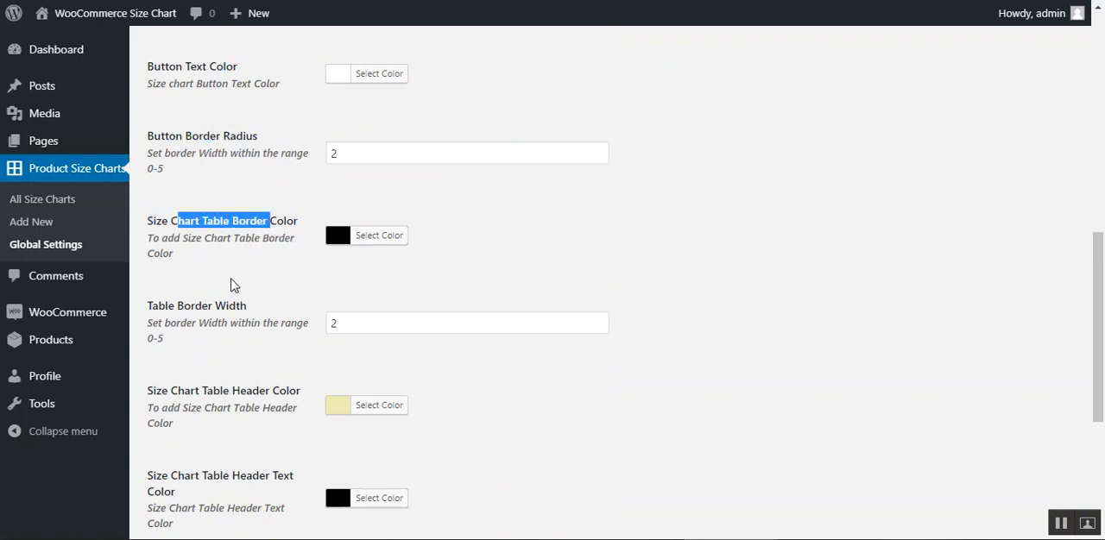
pyautogui.scroll(-4, 241, 263)
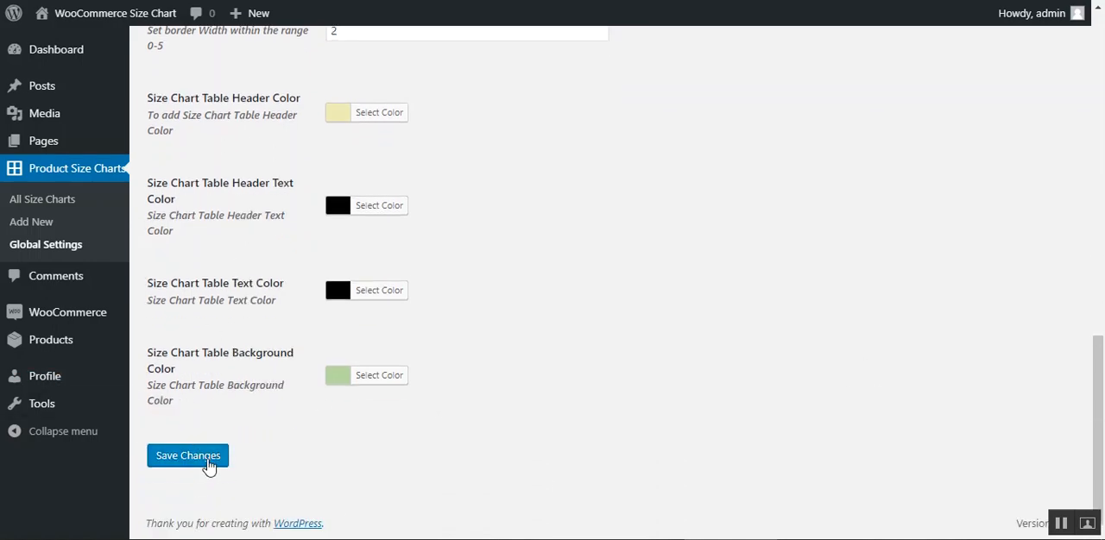
pyautogui.moveTo(1101, 485); pyautogui.dragTo(1102, 149)
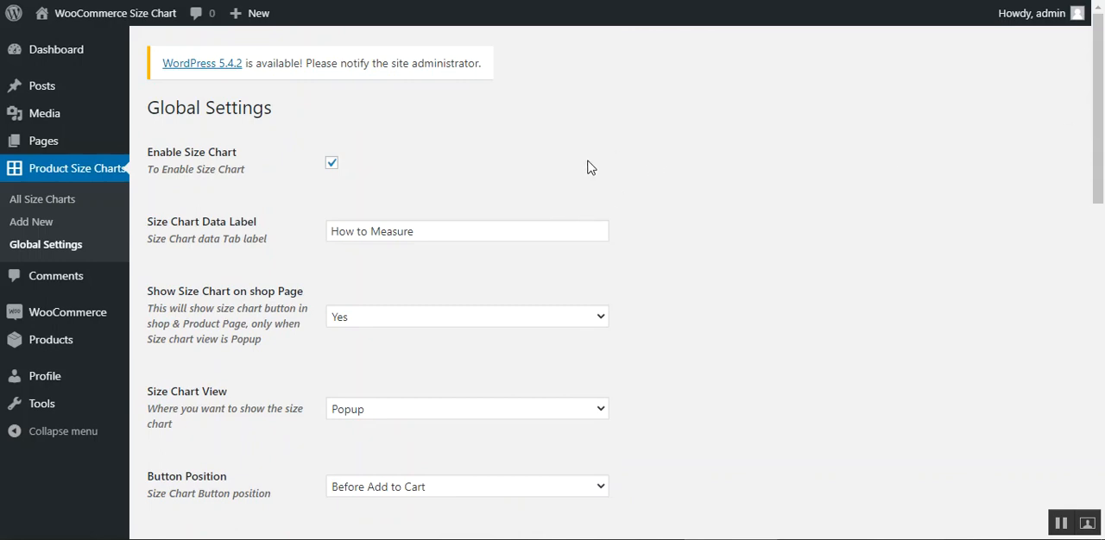